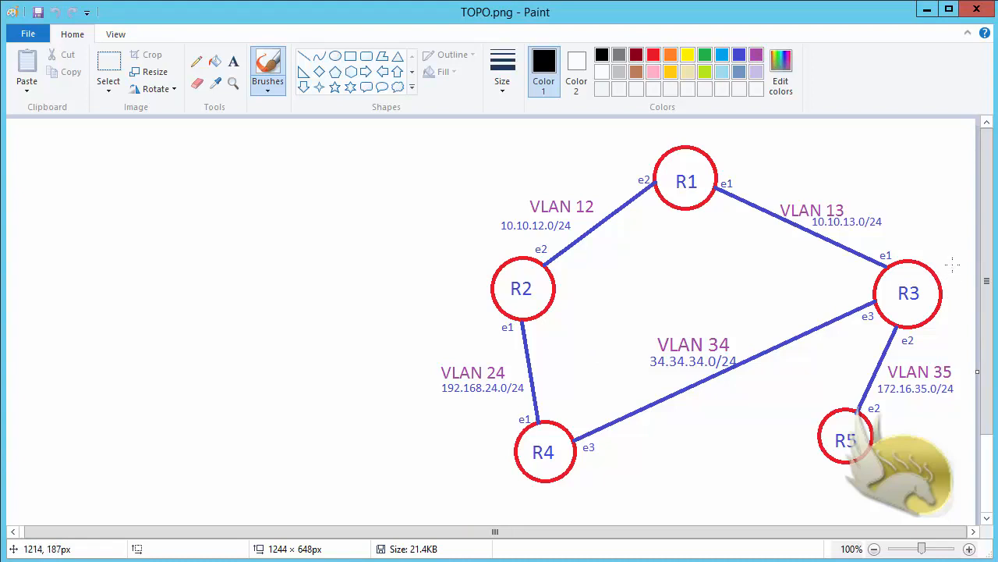
- Outline three areas on the topology freehand in black: around R2, R4 and R3; around R3 and R5; and around R1, R2 and R3
mouse_move(952, 265)
left_mouse_down()
mouse_move(932, 297)
mouse_move(832, 356)
mouse_move(552, 487)
mouse_move(514, 492)
mouse_move(490, 331)
mouse_move(505, 306)
mouse_move(711, 291)
left_mouse_up()
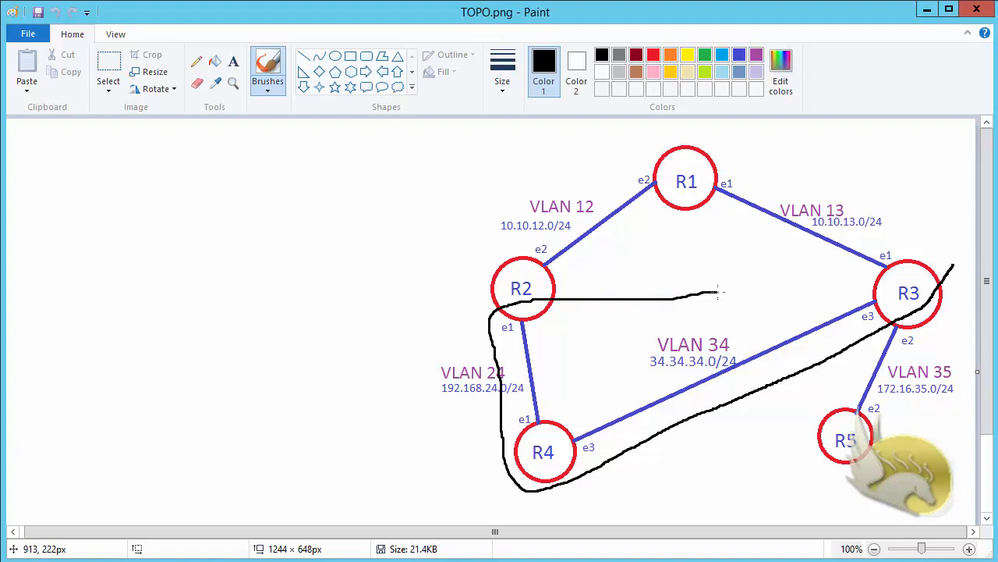
left_click_drag(718, 291, 953, 270)
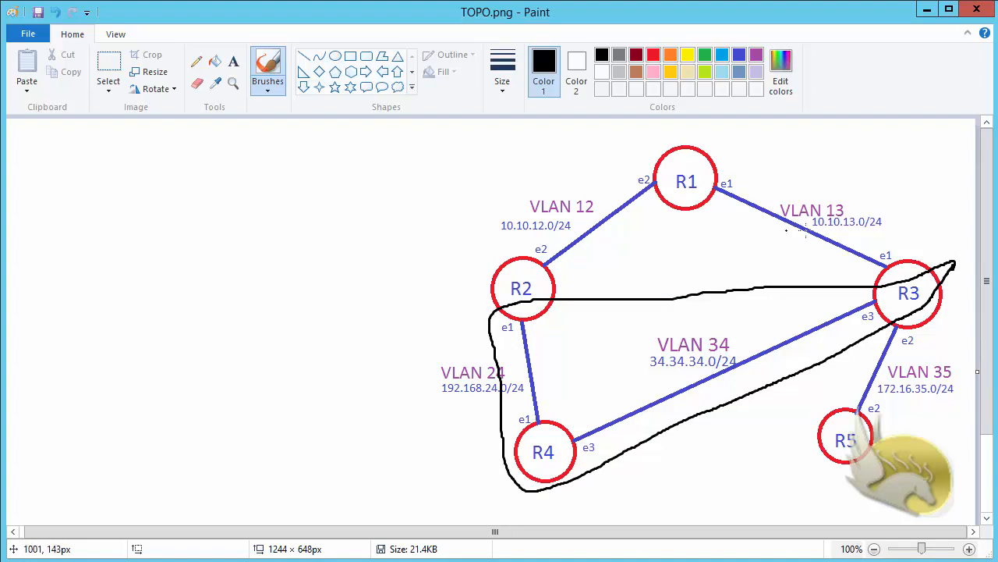
mouse_move(795, 485)
left_mouse_down()
mouse_move(874, 339)
mouse_move(933, 304)
mouse_move(950, 311)
mouse_move(970, 364)
mouse_move(954, 449)
mouse_move(894, 501)
mouse_move(817, 502)
mouse_move(797, 478)
left_mouse_up()
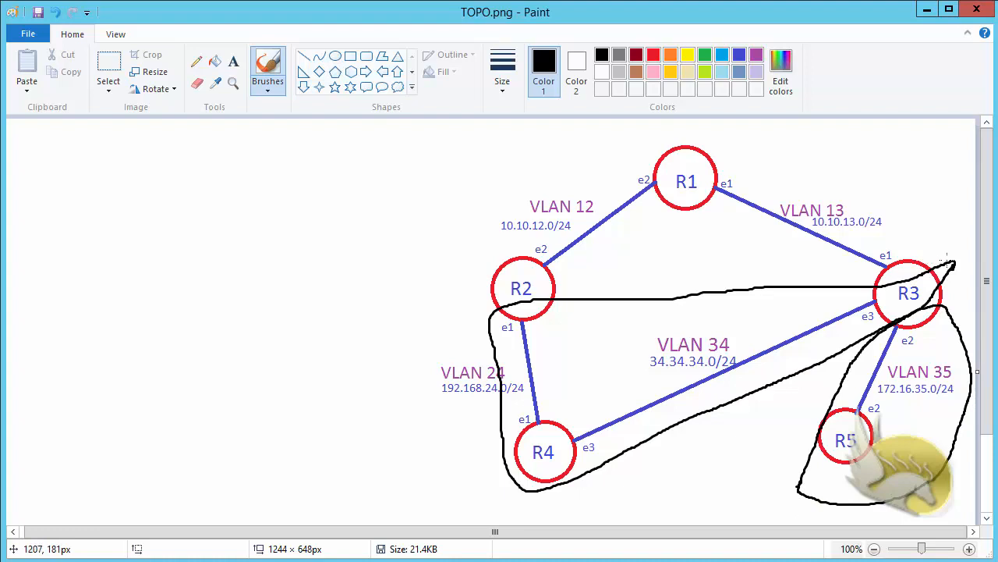
mouse_move(950, 262)
left_mouse_down()
mouse_move(939, 198)
mouse_move(809, 152)
mouse_move(684, 139)
mouse_move(516, 142)
mouse_move(463, 214)
mouse_move(472, 285)
mouse_move(507, 307)
left_mouse_up()
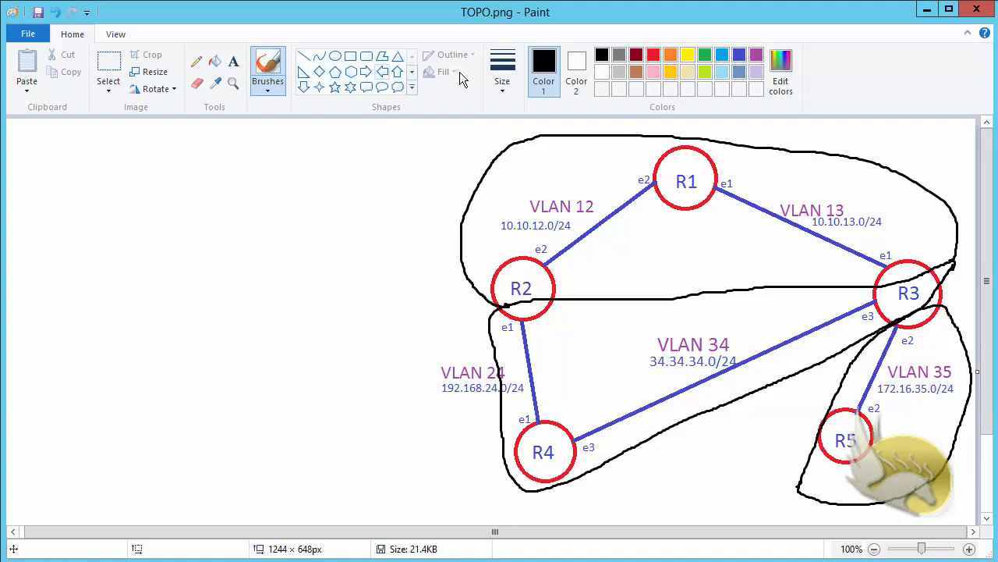
- Add brown text labels to the outlined areas: "AREA 123" below R1 and "AREA 0" above the R4–R3 link
left_click(234, 63)
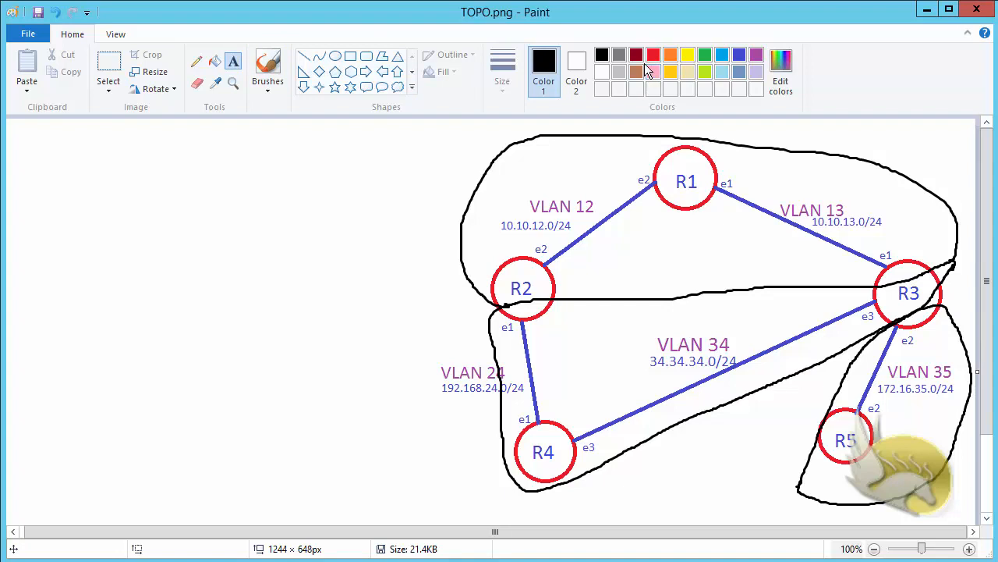
left_click(637, 71)
left_click(646, 234)
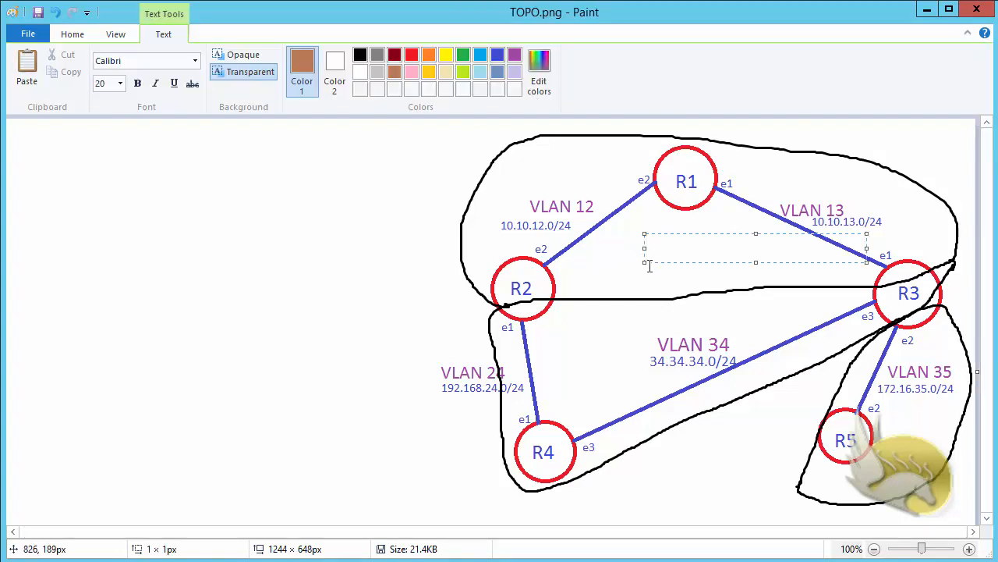
type("AREA 123")
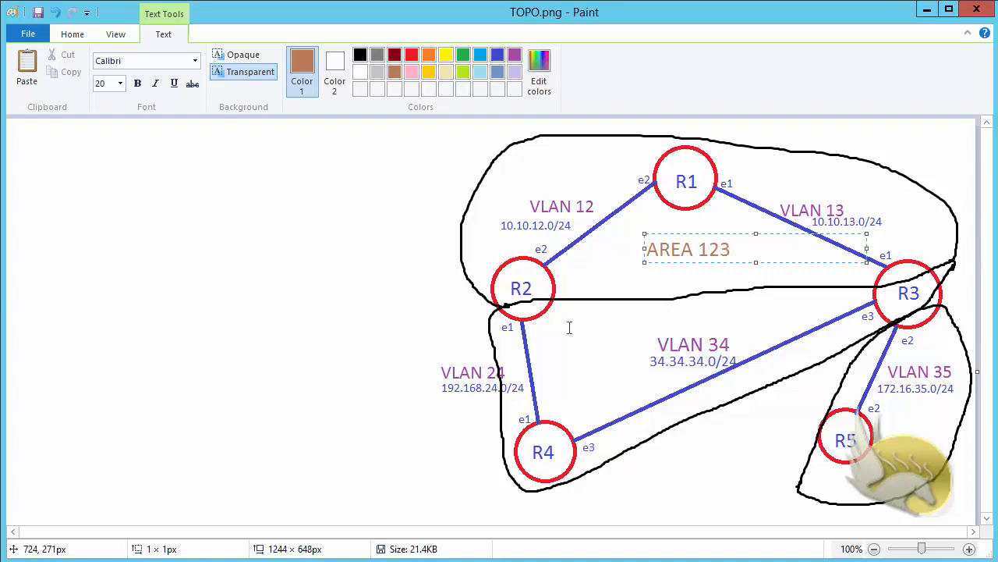
left_click(570, 327)
left_click(570, 328)
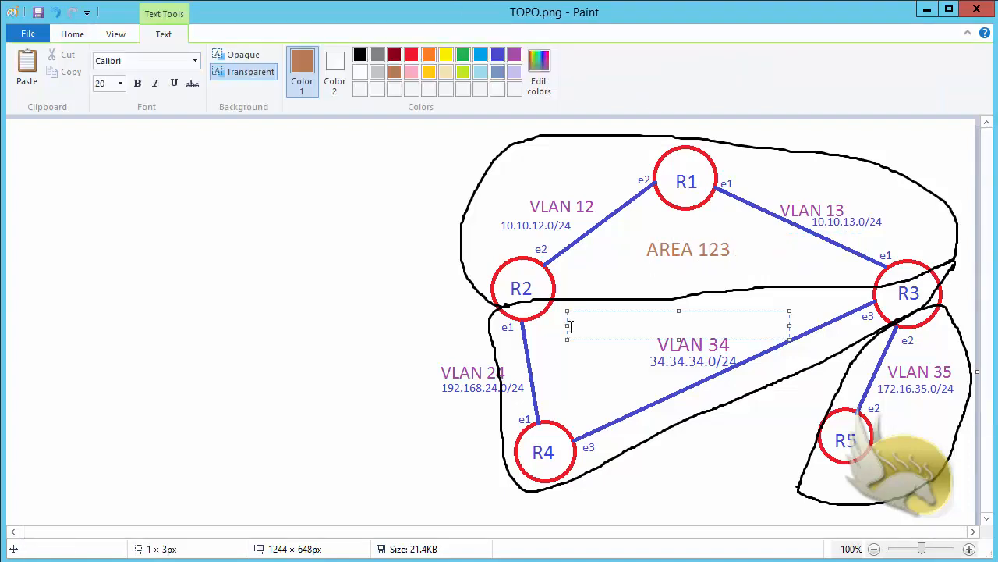
type("AREA 0")
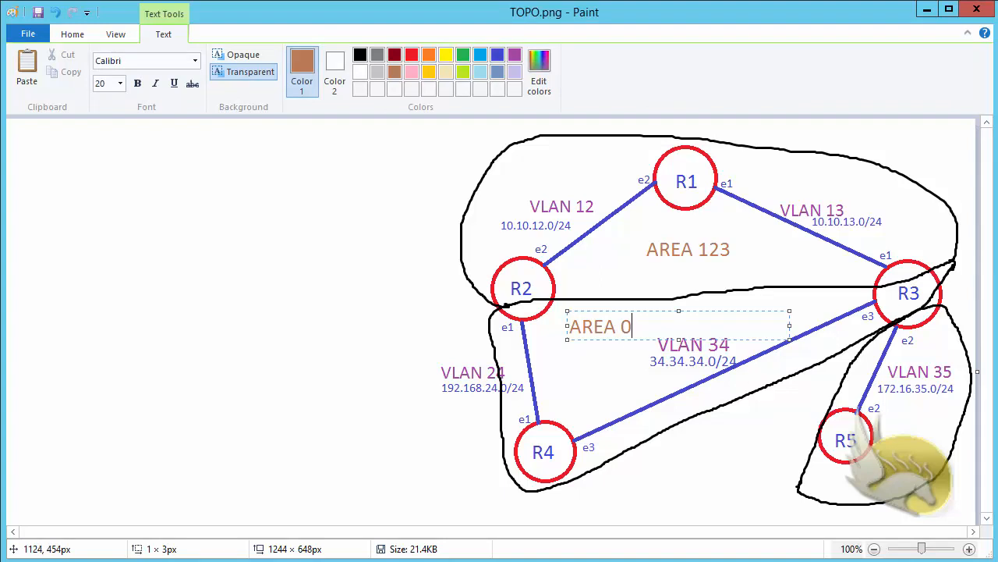
left_click(883, 450)
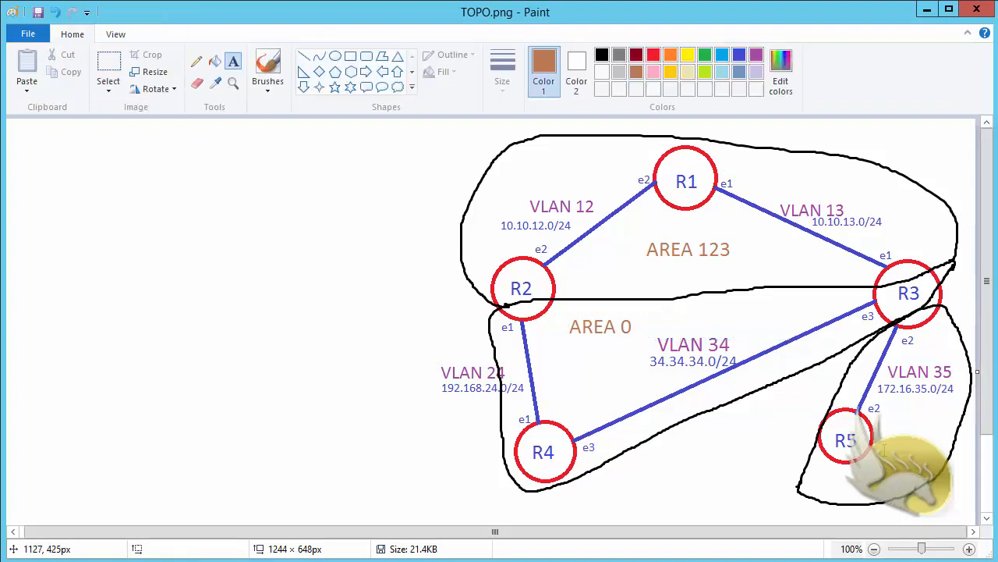
- Add the brown text label "AREA 35" beside R5 and shift it slightly toward R5
left_click(883, 450)
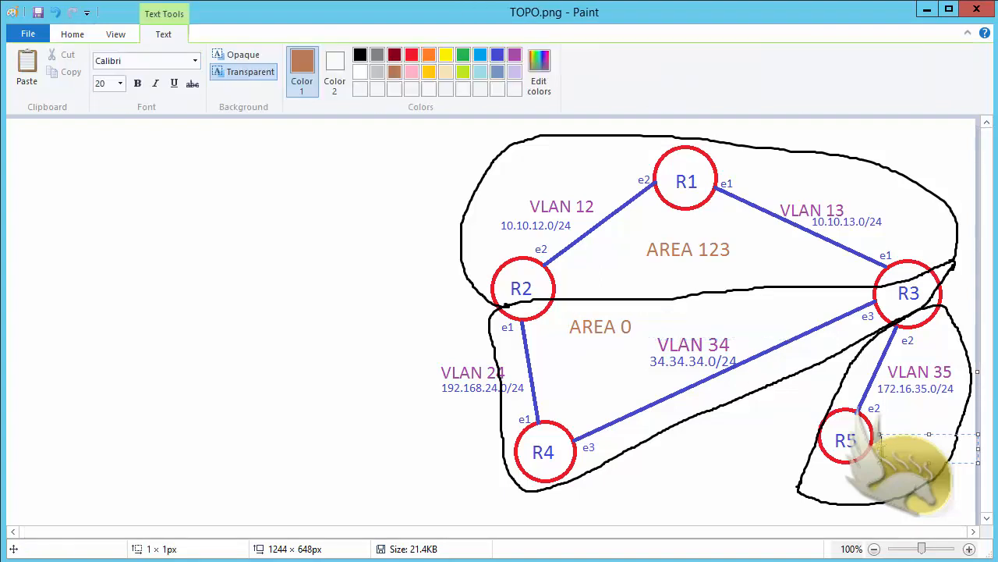
type("AREA 35")
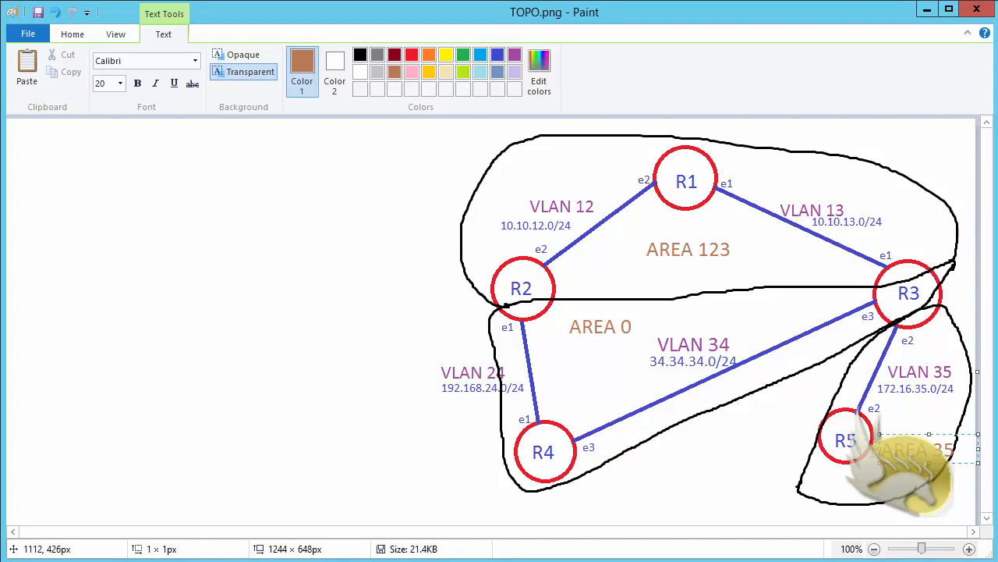
left_click_drag(903, 463, 895, 464)
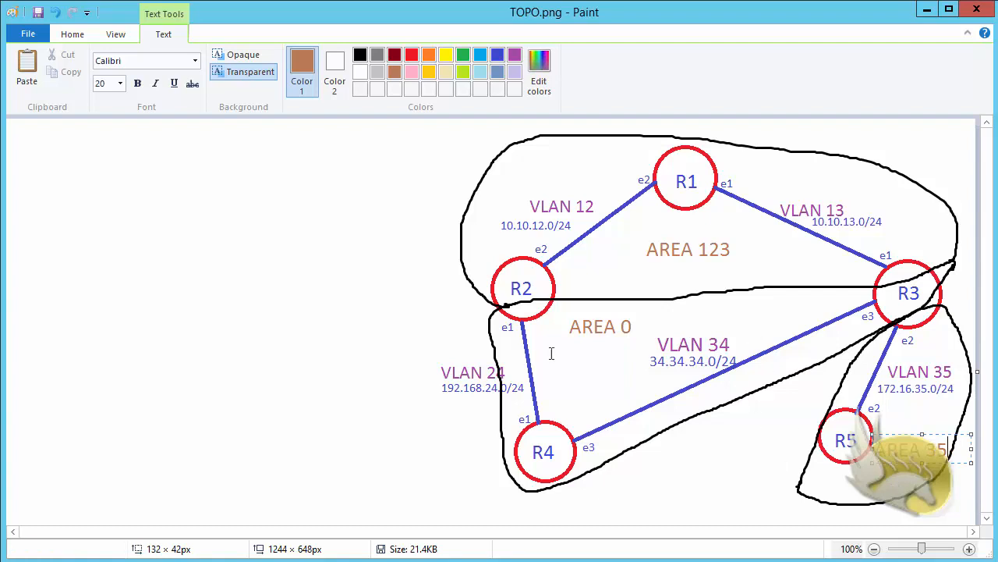
left_click(739, 499)
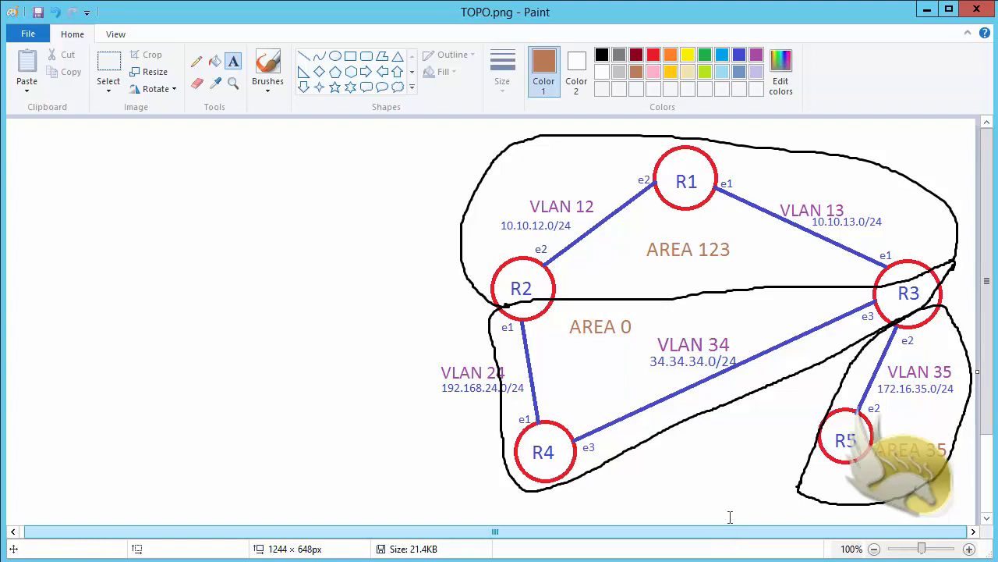
- Select the whole topology drawing and move it left to free space beside R3
left_click(107, 67)
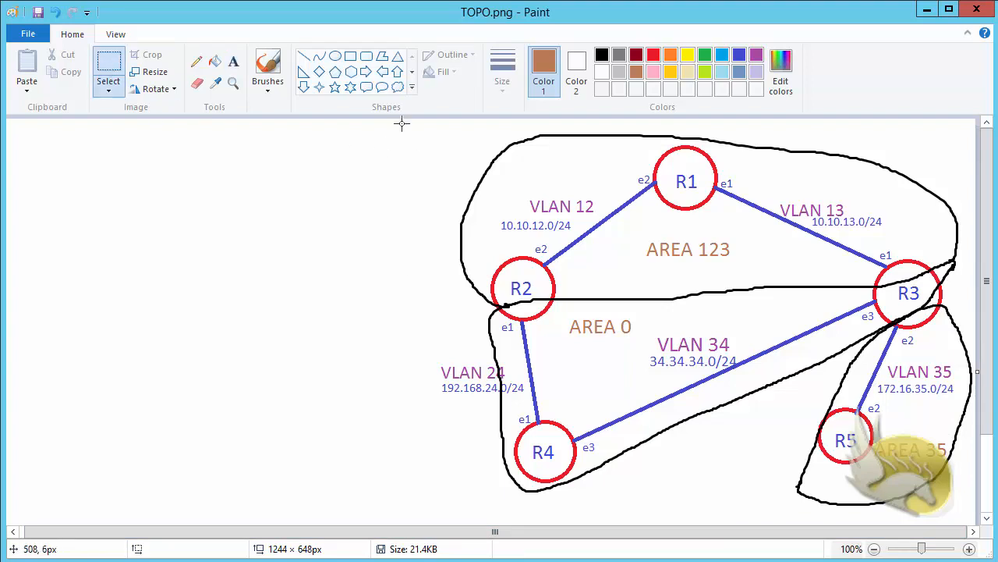
left_click_drag(401, 122, 732, 503)
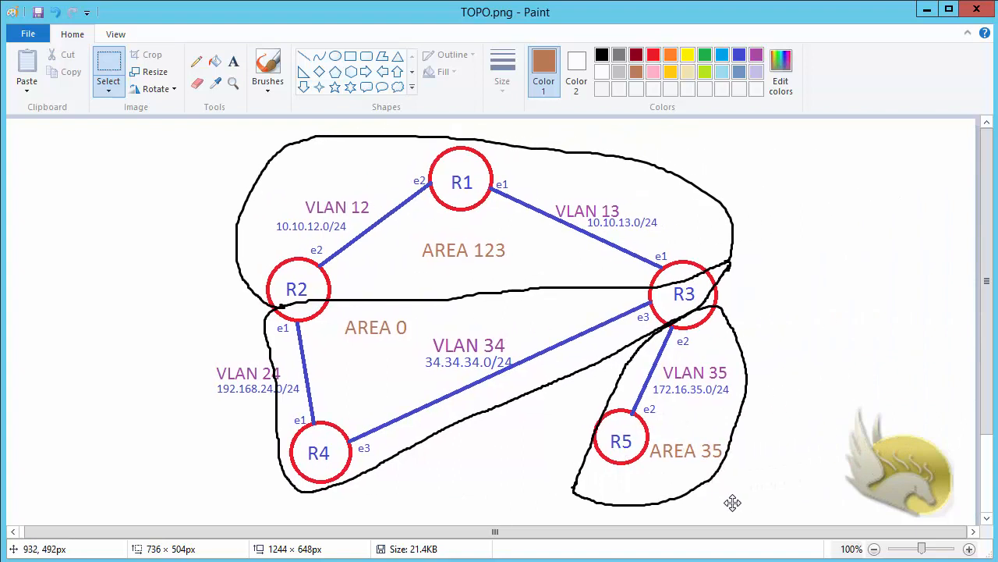
left_click(812, 491)
- Brush a brown arrow pointing at R3 with "ABR" handwritten above it, and a second arrow pointing at R2
left_click(268, 67)
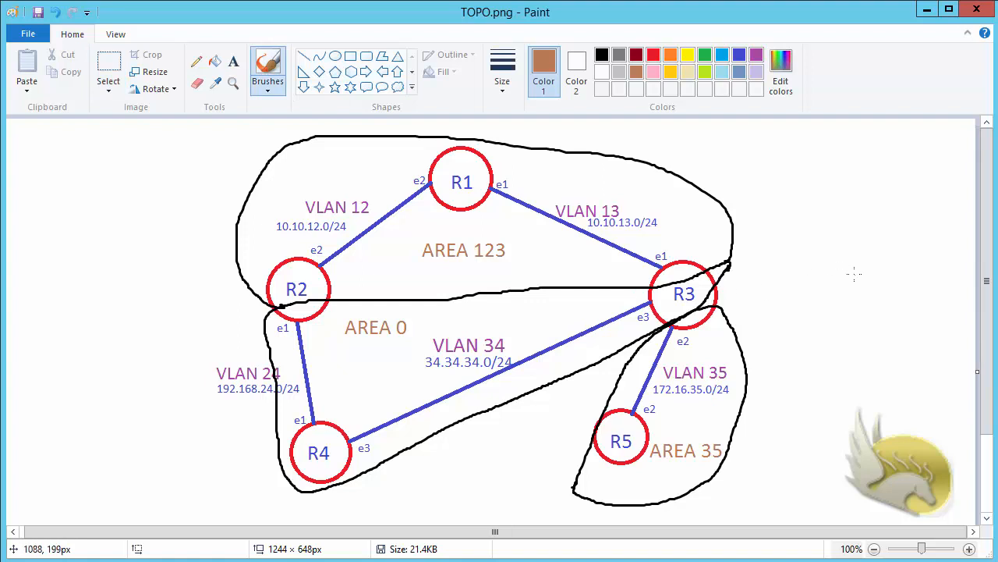
left_click_drag(854, 273, 735, 286)
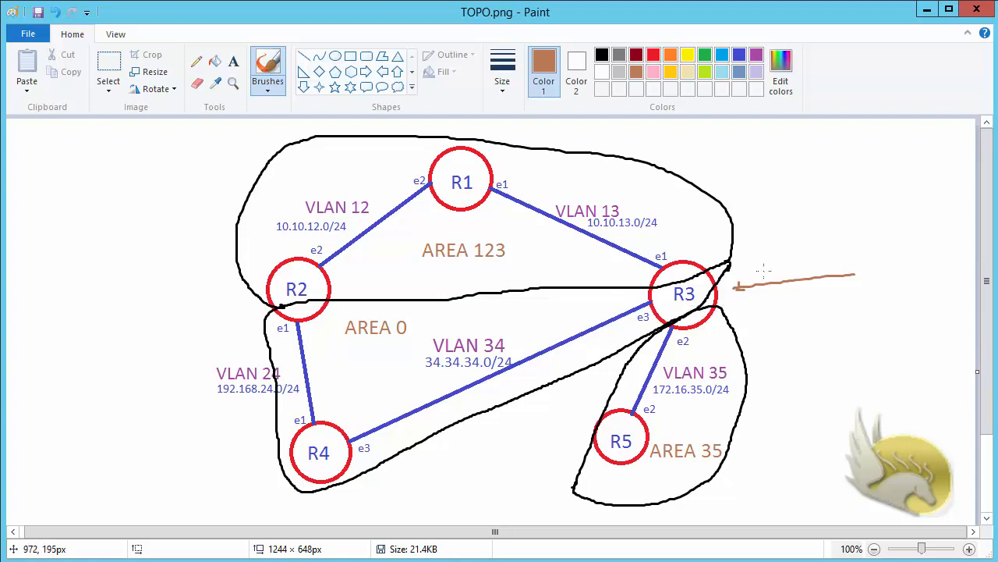
mouse_move(764, 271)
left_mouse_down()
mouse_move(799, 230)
mouse_move(824, 245)
mouse_move(802, 257)
mouse_move(836, 225)
mouse_move(843, 256)
left_mouse_up()
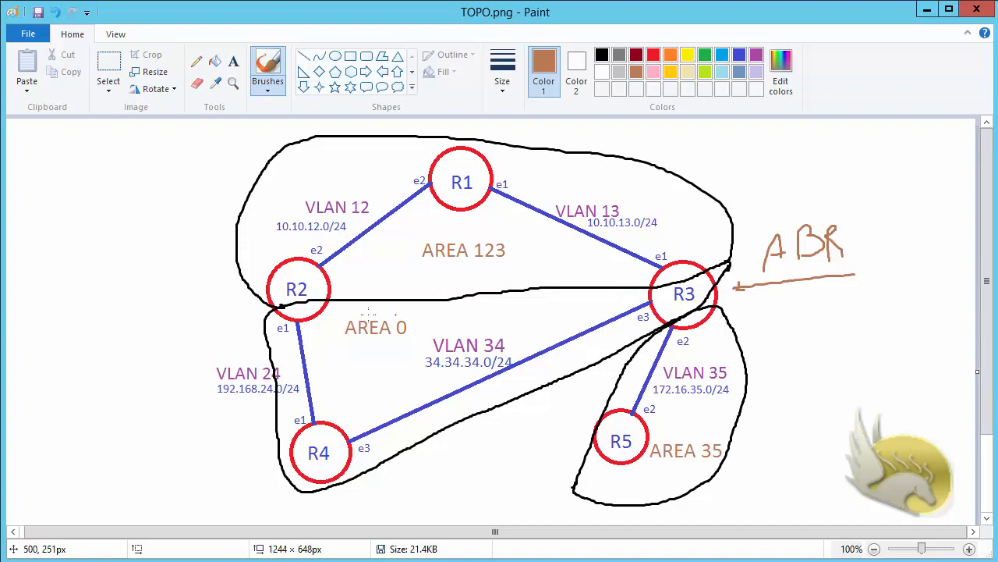
mouse_move(141, 316)
left_mouse_down()
mouse_move(258, 305)
mouse_move(250, 315)
left_mouse_up()
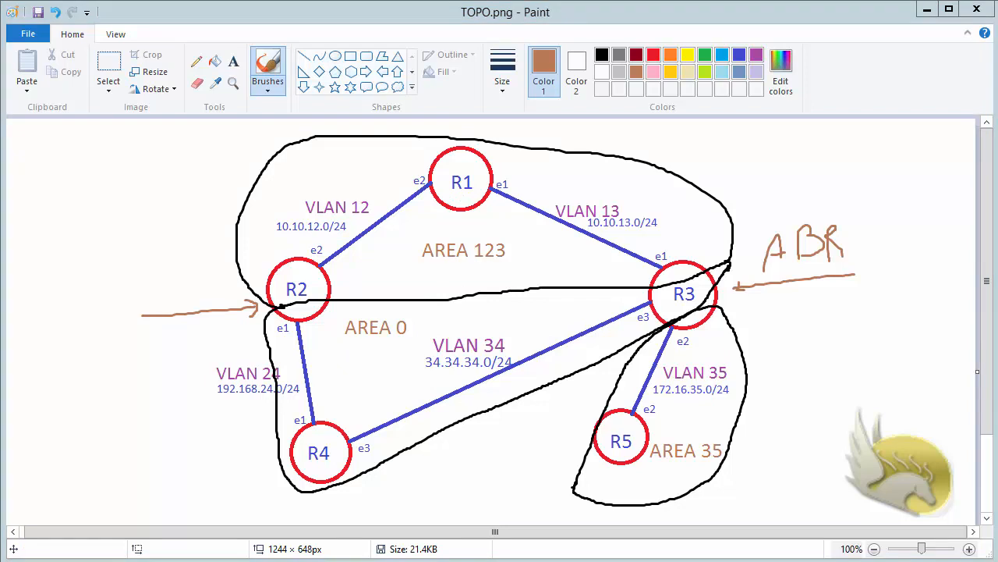
- Switch to R1's WinBox session and create an OSPF area named 123 with area ID 123.123.123.123
left_click(236, 560)
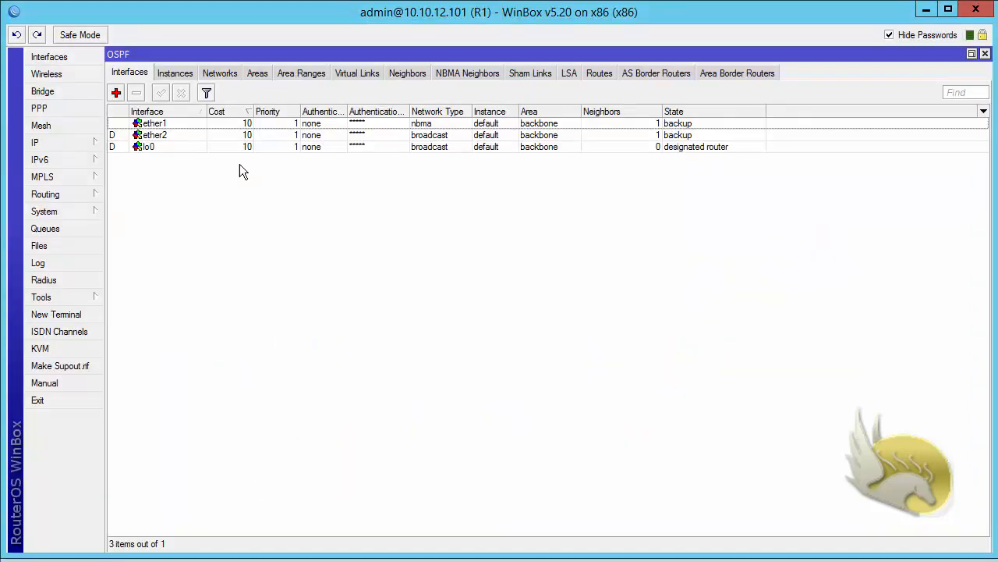
left_click(258, 74)
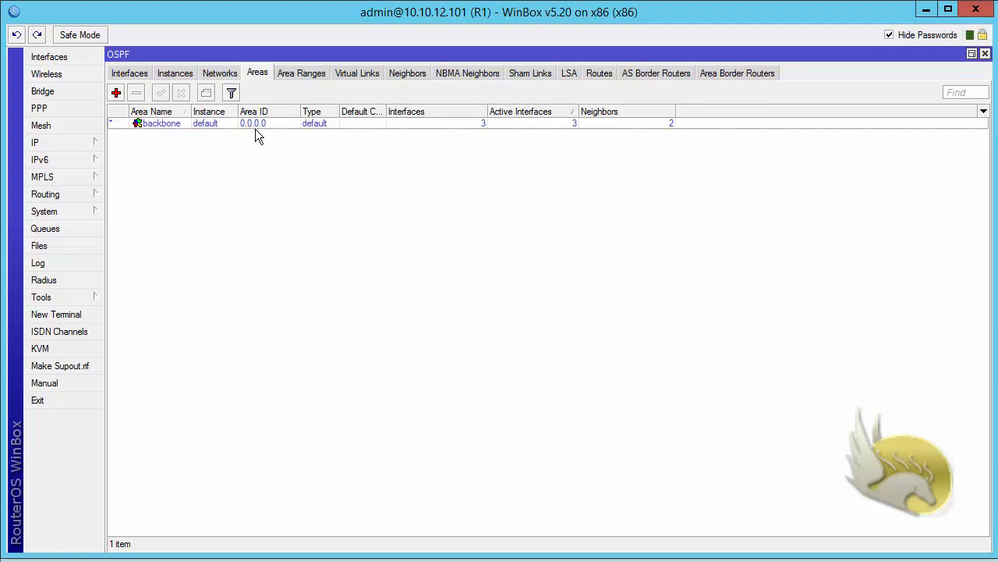
left_click(116, 93)
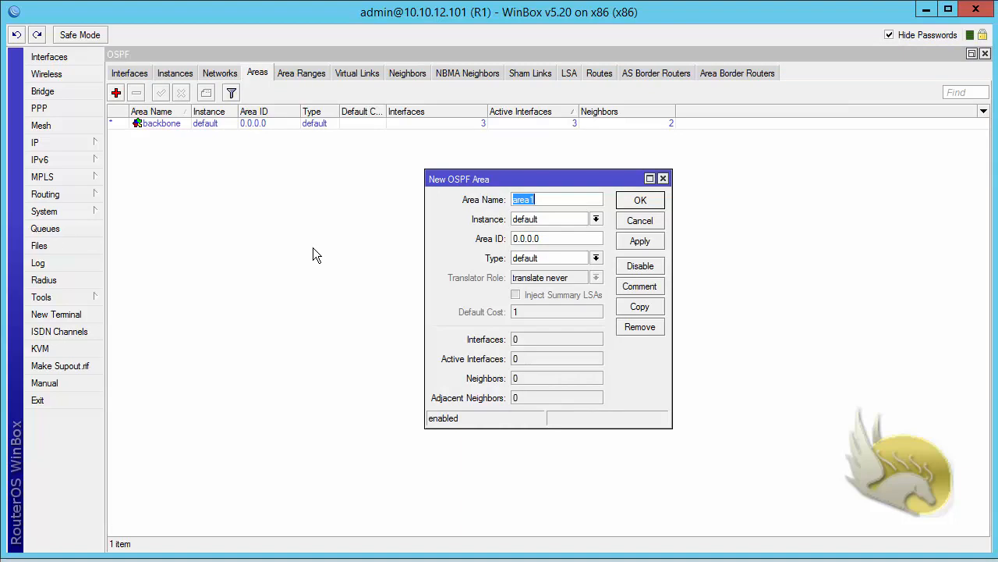
type("123")
left_click(595, 219)
left_click(596, 218)
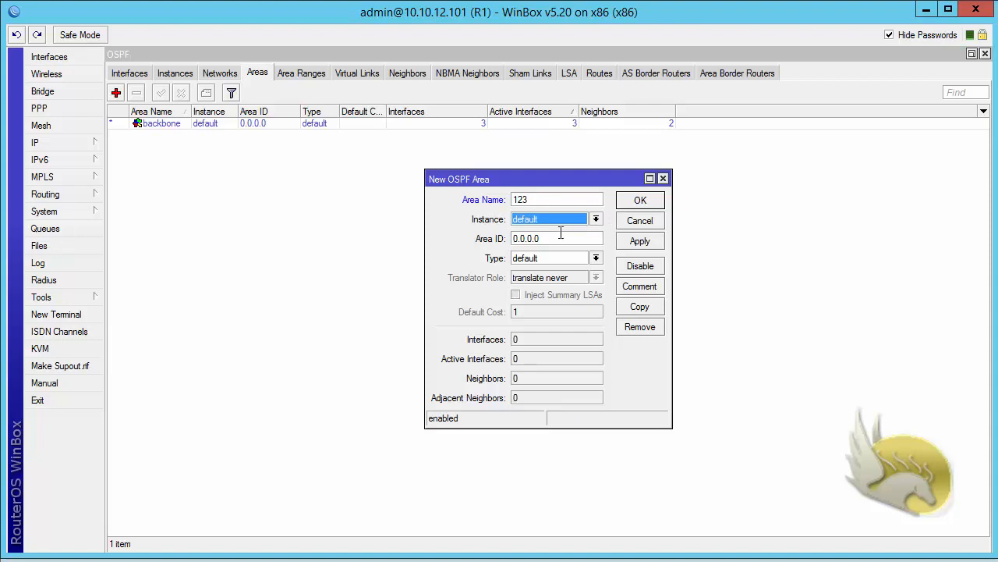
left_click_drag(549, 238, 470, 246)
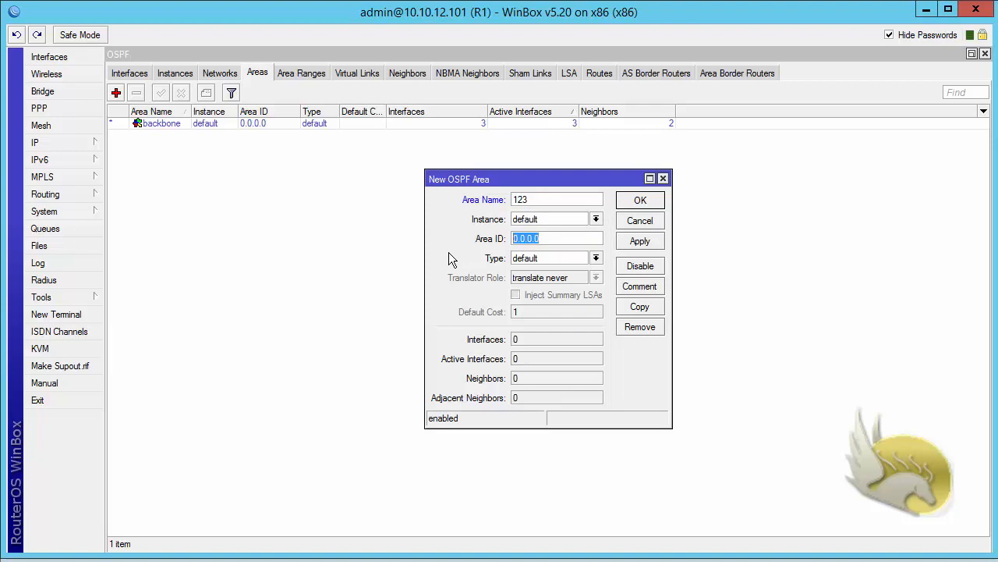
type("123.123.123.123")
left_click(631, 200)
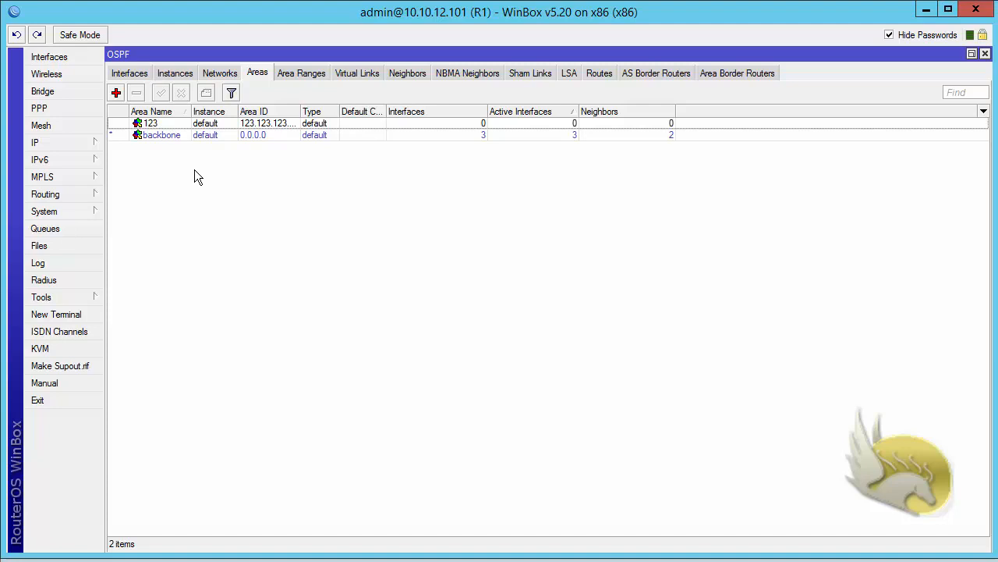
- Assign the OSPF network 1.1.1.0/24 to area 123, checking the topology drawing before choosing the area
left_click(215, 73)
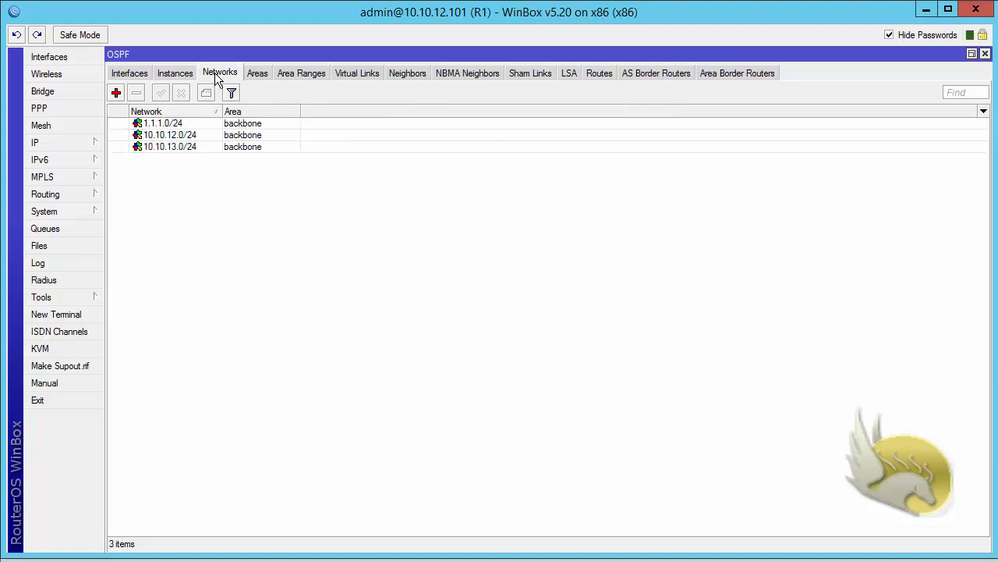
double_click(159, 124)
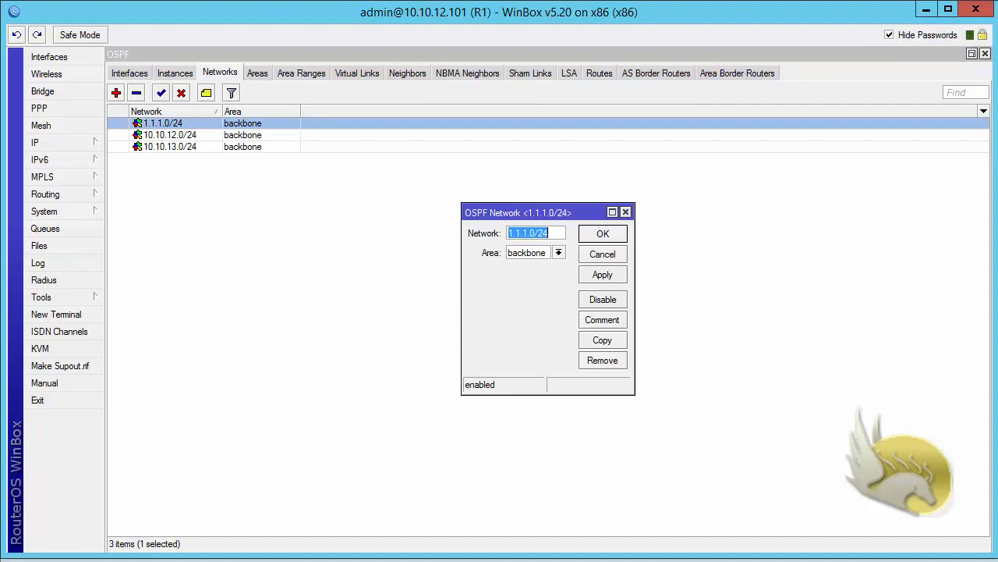
key("alt+Tab")
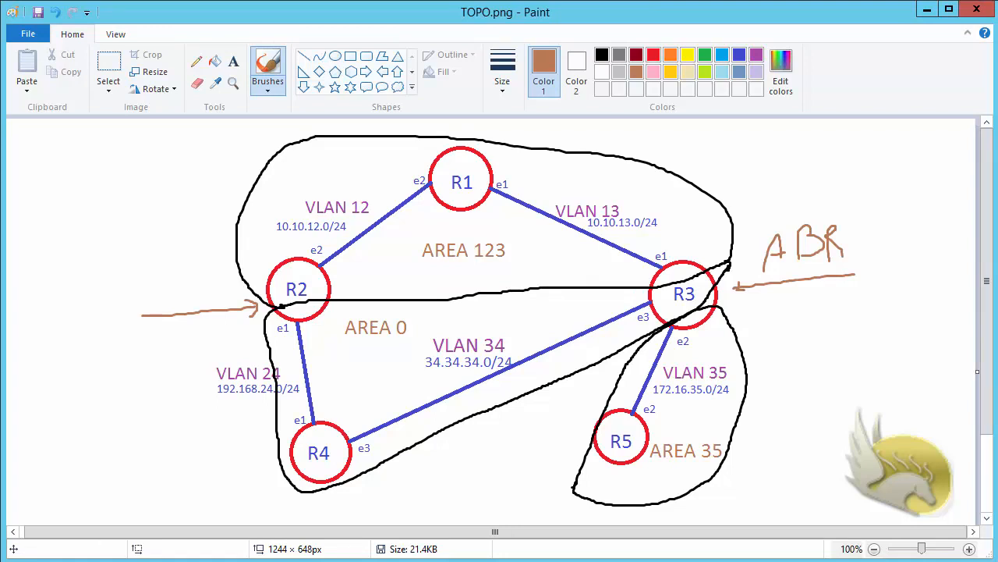
key("alt+Tab")
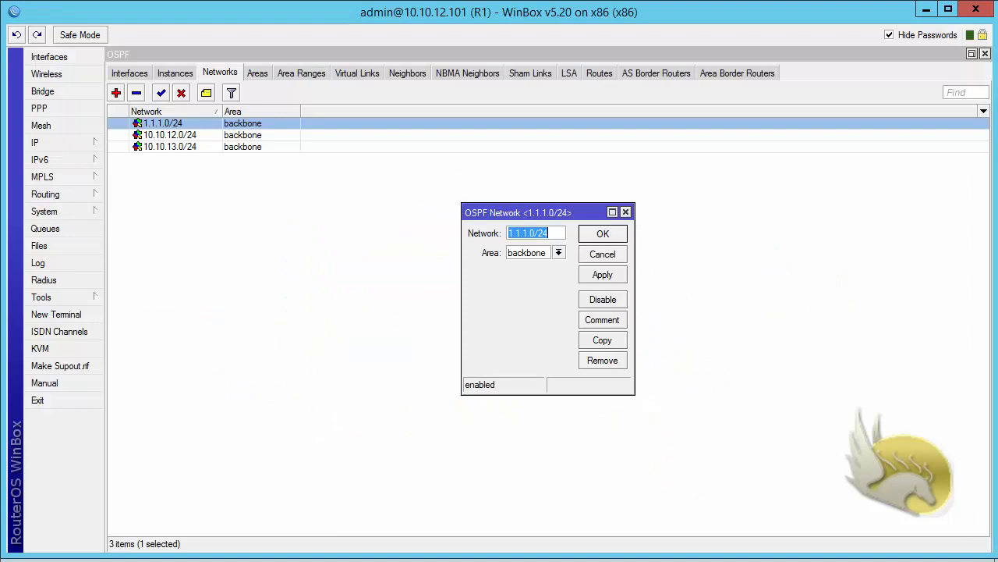
left_click(559, 253)
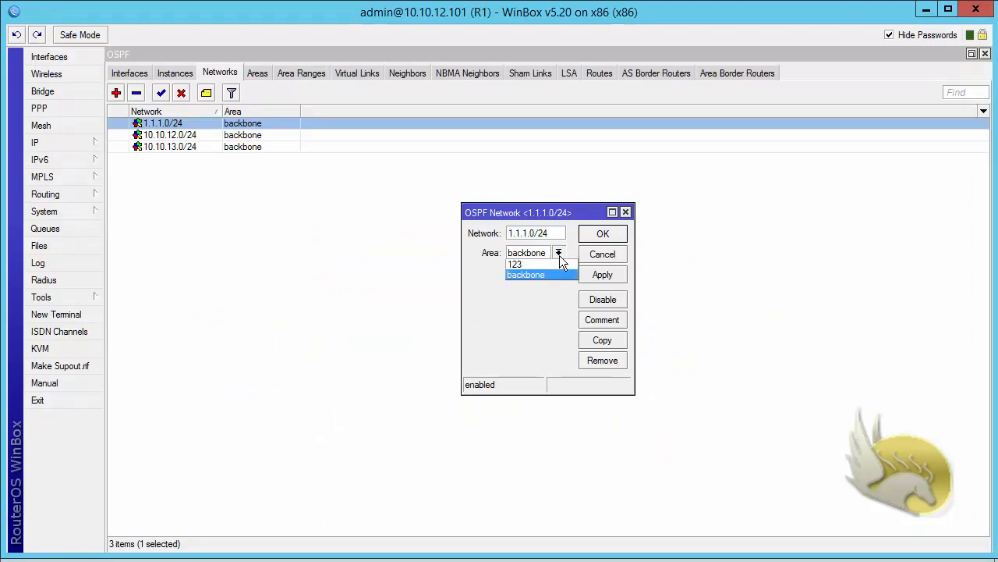
left_click(555, 266)
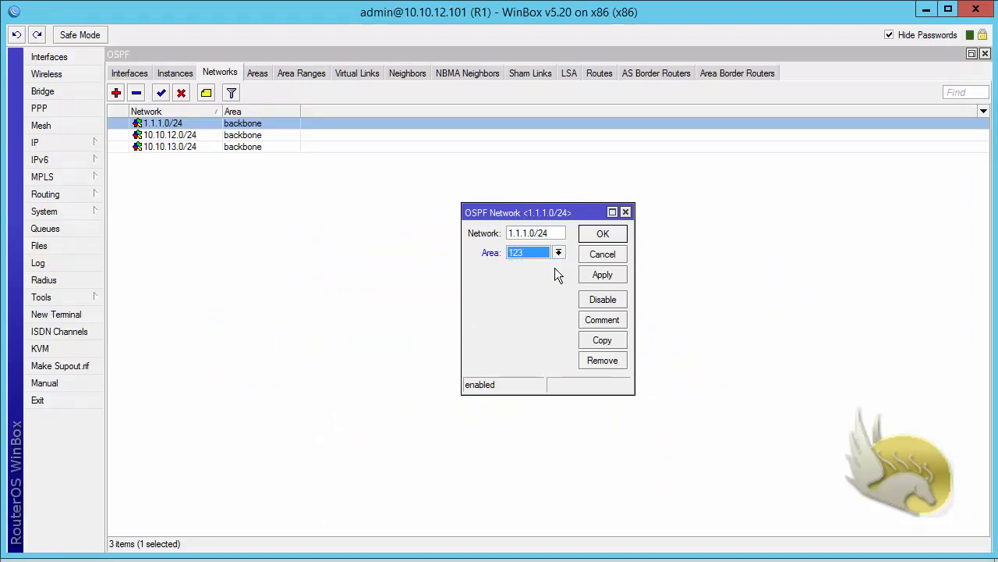
left_click(603, 234)
- Change the area of the OSPF network 10.10.12.0/24 to 123
double_click(238, 136)
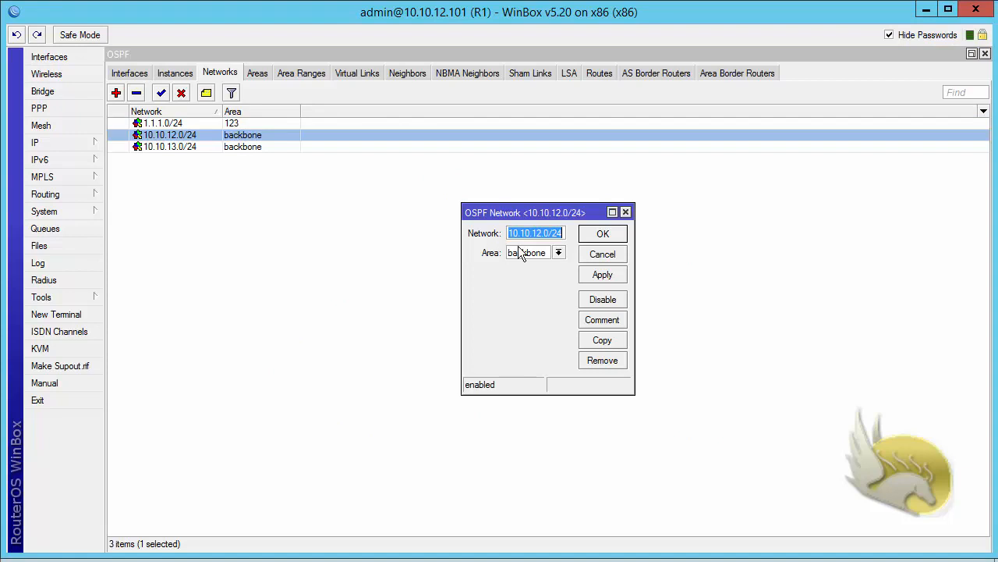
left_click(558, 253)
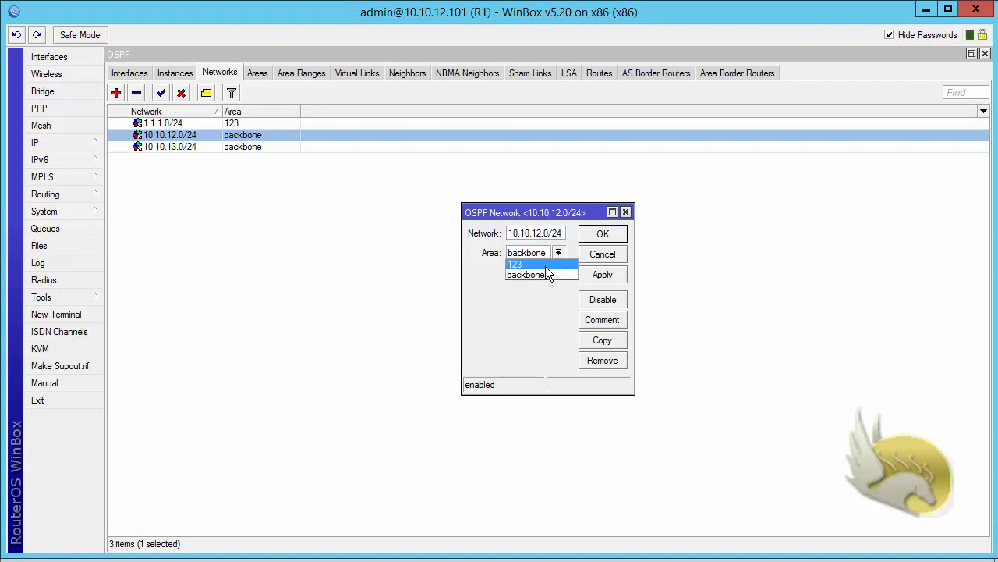
left_click(546, 266)
left_click(589, 233)
- Change the area of the OSPF network 10.10.13.0/24 to 123
double_click(232, 147)
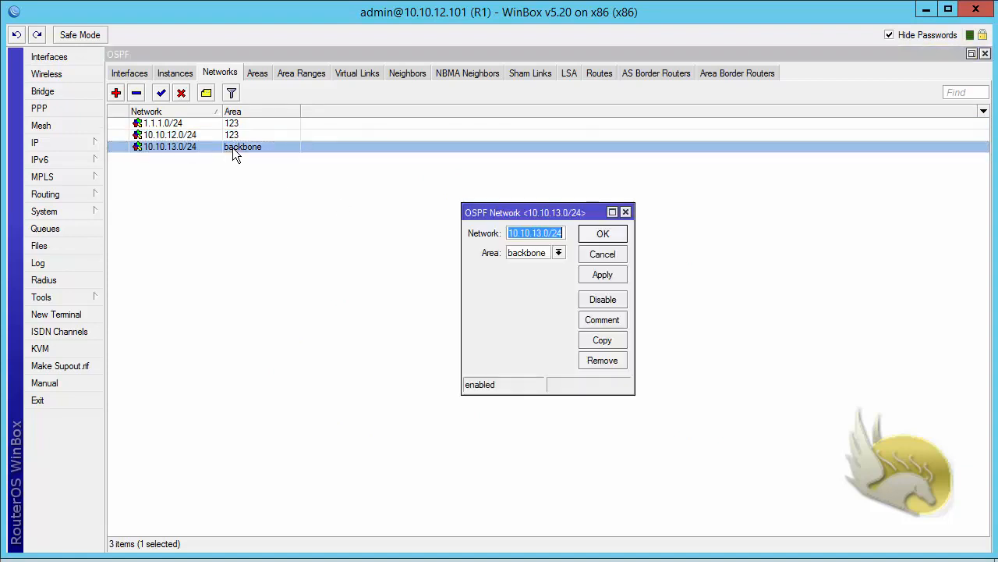
left_click(558, 253)
left_click(555, 264)
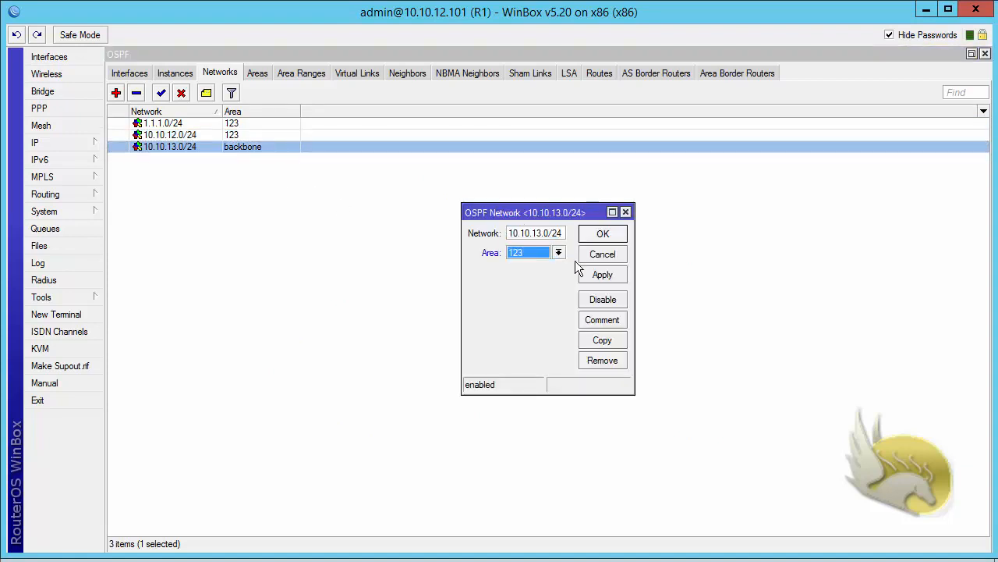
left_click(593, 237)
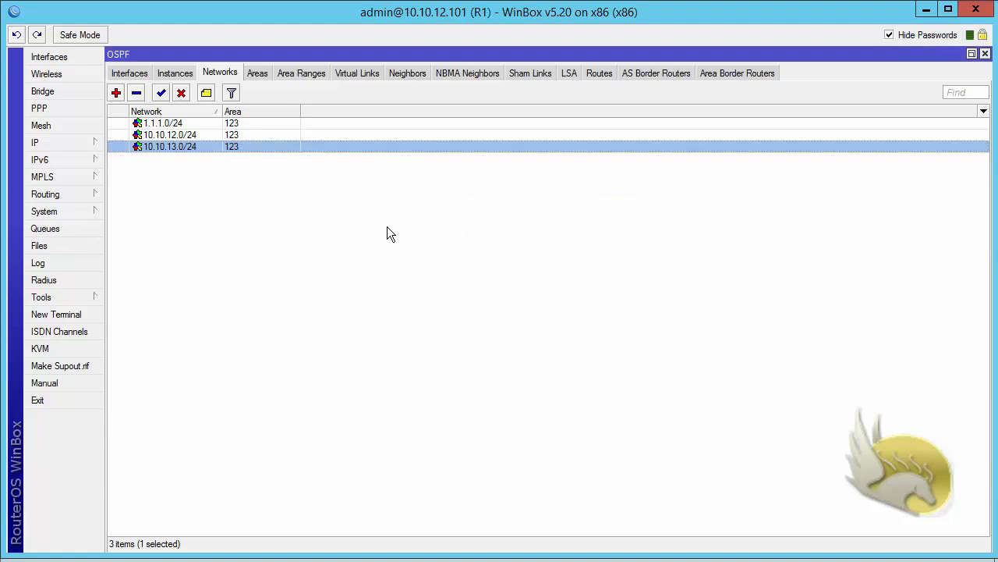
- Review R1's OSPF areas and networks, and check the area, neighbors and state of its OSPF interfaces, including ether1
left_click(255, 72)
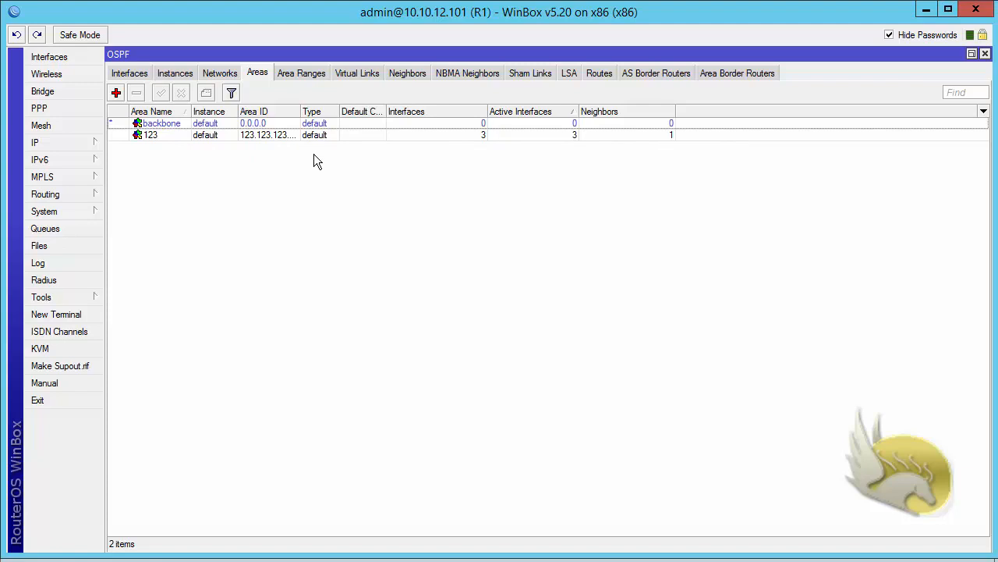
left_click(219, 74)
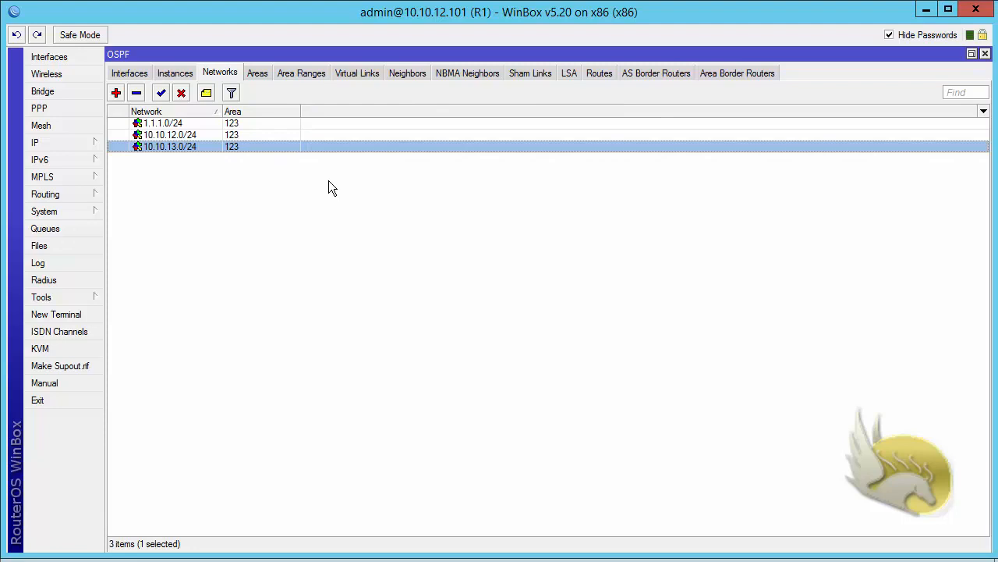
left_click(129, 75)
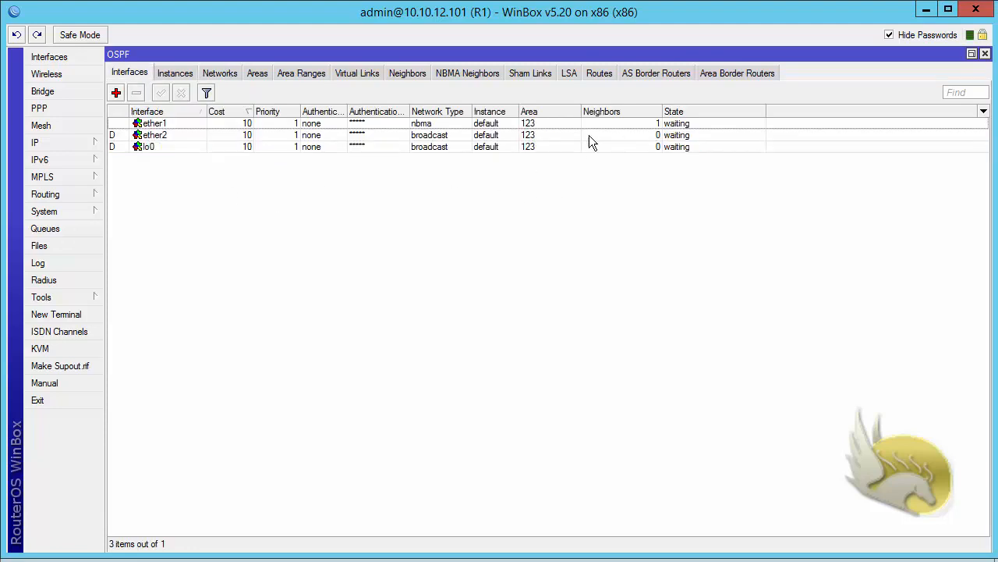
left_click(632, 125)
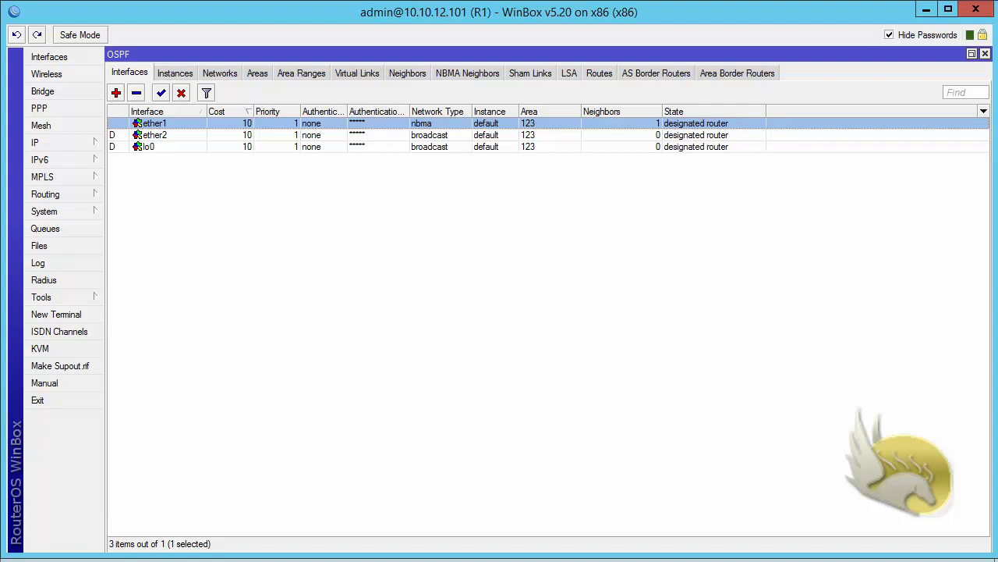
- Switch to the Paint topology, circle the area 123 interface labels at R2, R1 and R3, and undo the circles
key("alt+Tab")
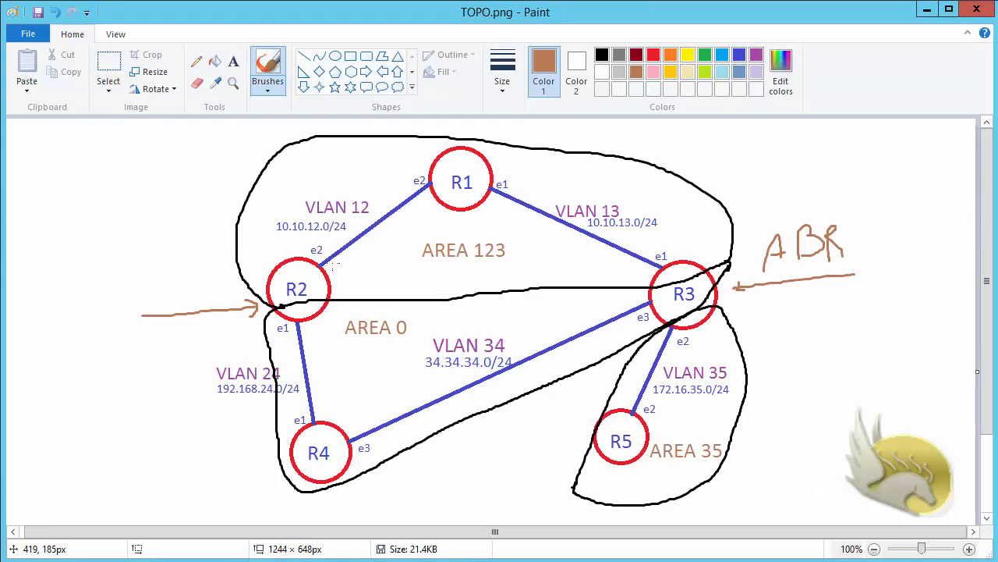
mouse_move(332, 263)
left_mouse_down()
mouse_move(299, 269)
mouse_move(321, 234)
mouse_move(333, 261)
left_mouse_up()
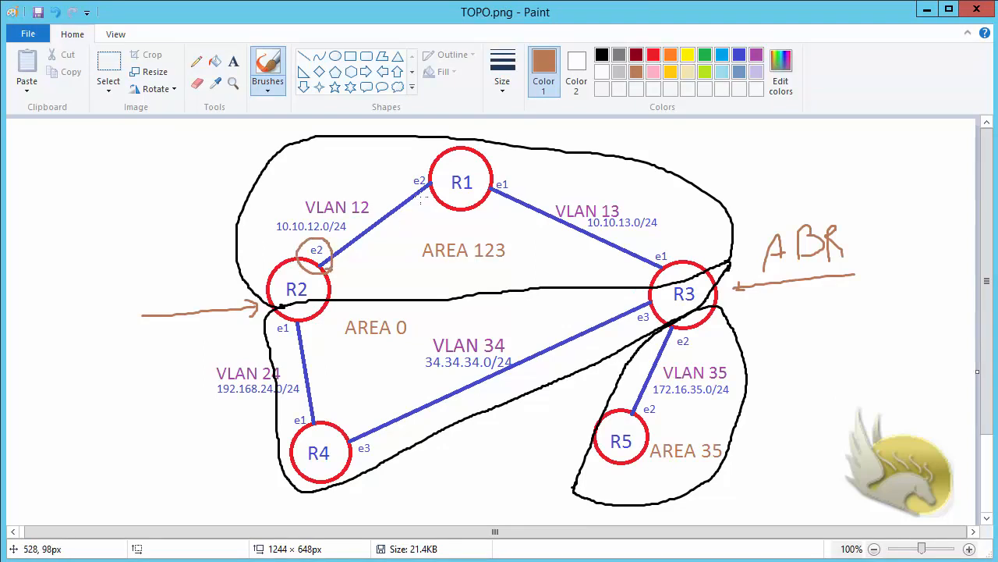
mouse_move(433, 198)
left_mouse_down()
mouse_move(413, 186)
mouse_move(419, 169)
mouse_move(436, 188)
left_mouse_up()
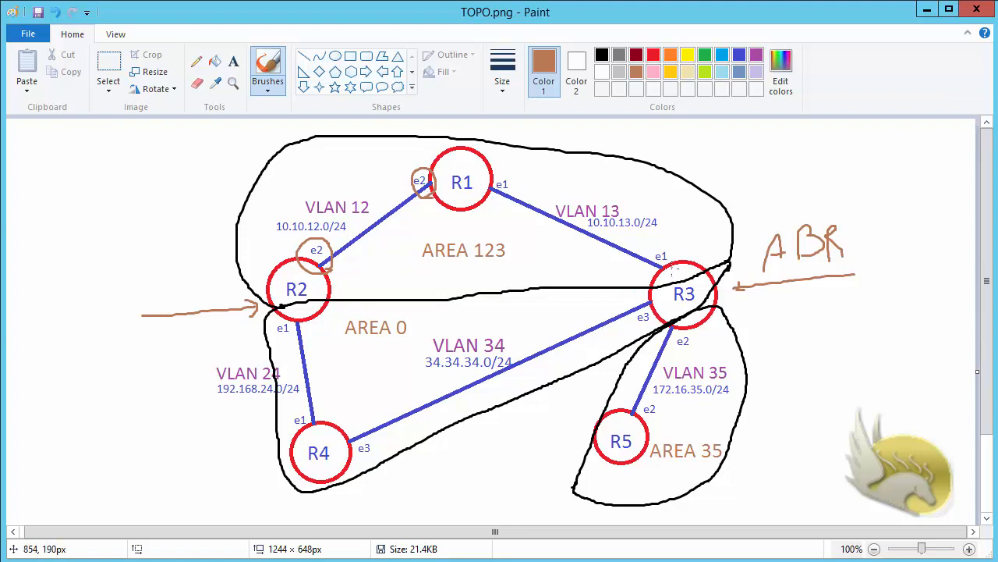
mouse_move(674, 271)
left_mouse_down()
mouse_move(641, 269)
mouse_move(666, 242)
mouse_move(671, 269)
left_mouse_up()
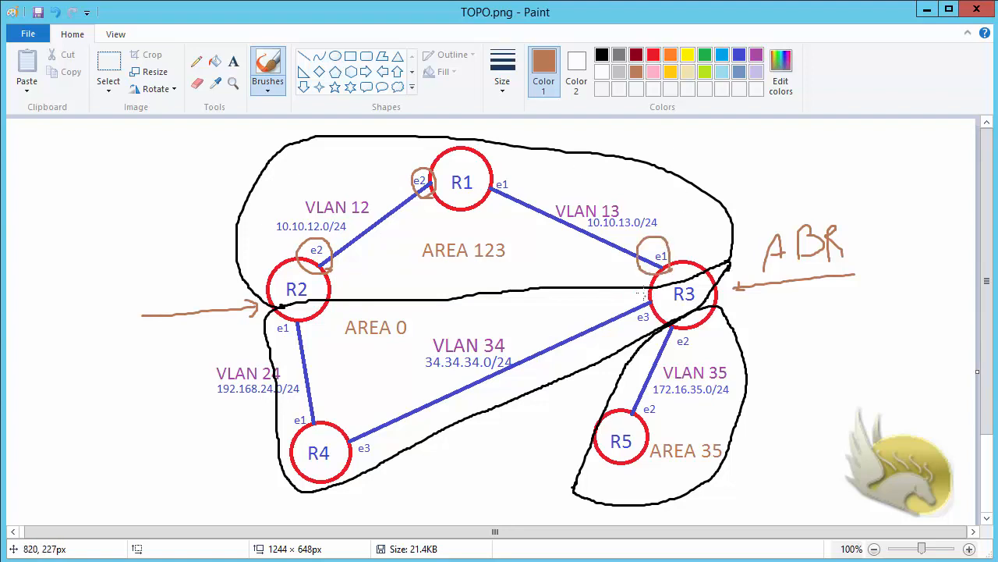
mouse_move(519, 203)
left_mouse_down()
mouse_move(488, 189)
mouse_move(510, 170)
mouse_move(515, 197)
left_mouse_up()
key("ctrl+z")
key("ctrl+z")
key("ctrl+z")
key("ctrl+z")
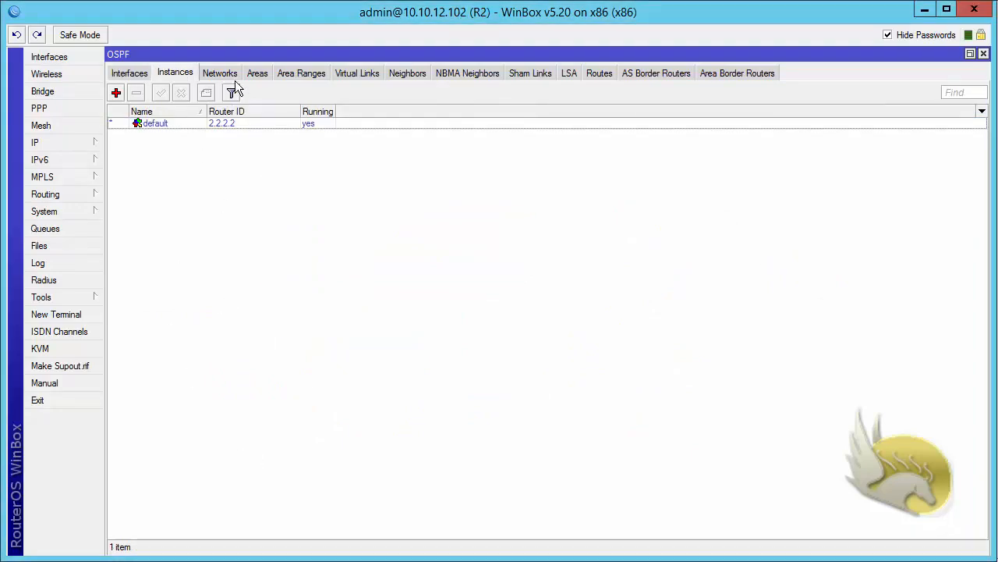
- In R2's WinBox session, create an OSPF area named 123 with area ID 123.123.123.123
left_click(257, 73)
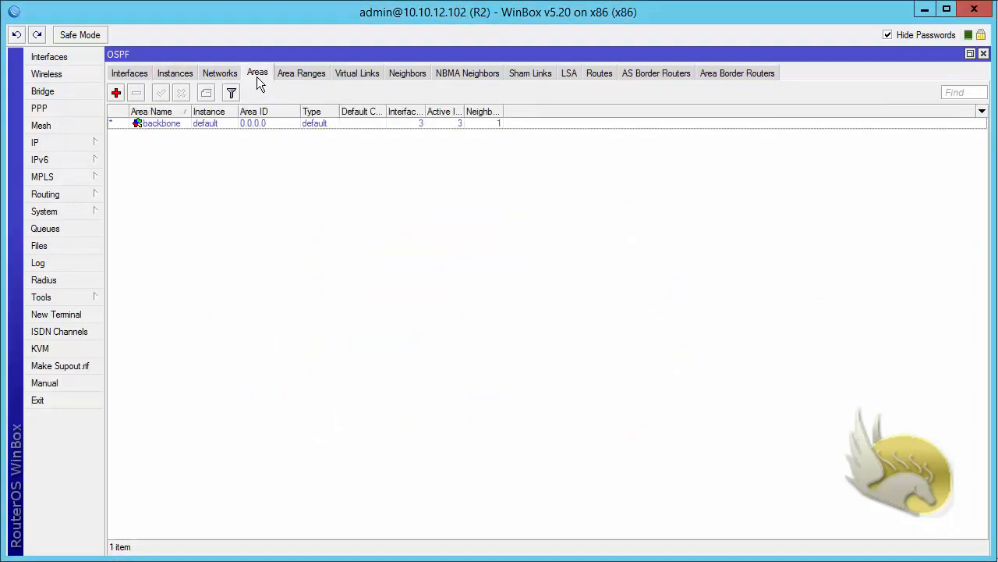
left_click(116, 93)
type("123")
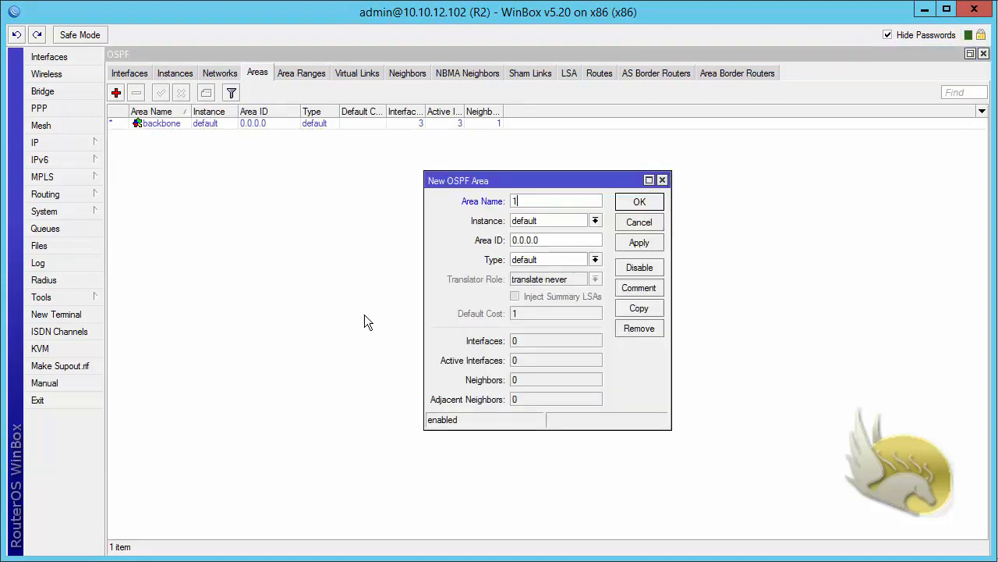
key("Tab")
key("Tab")
type("123.123.123.123")
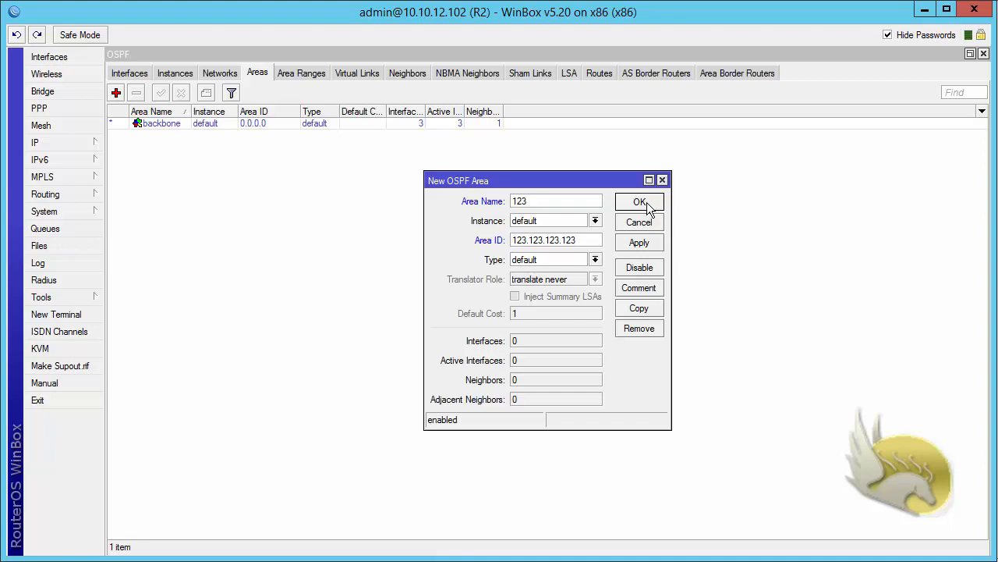
left_click(640, 203)
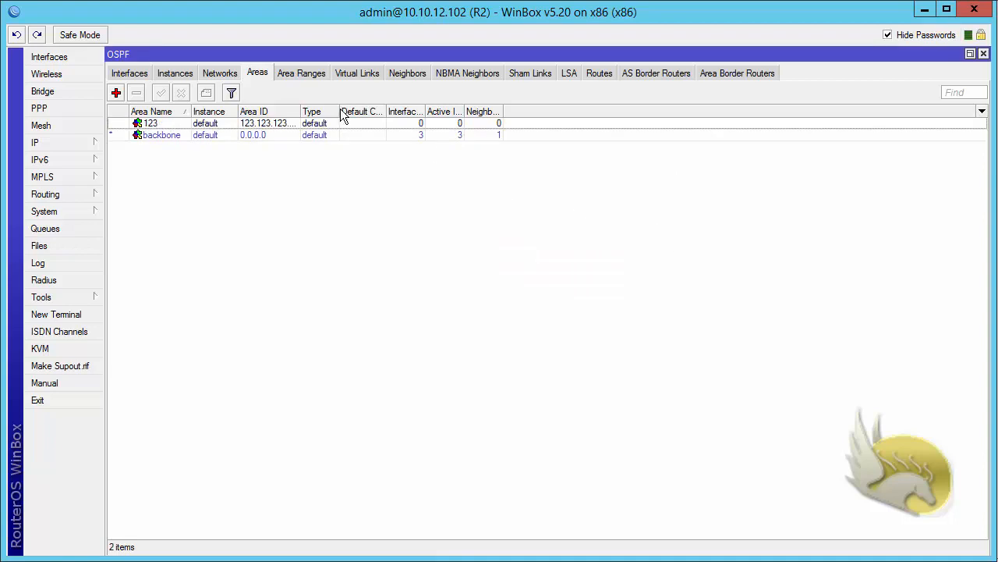
- Display R2's OSPF networks, and in the Paint topology circle R2's e2 label and brush a small loop inside R2
left_click(220, 73)
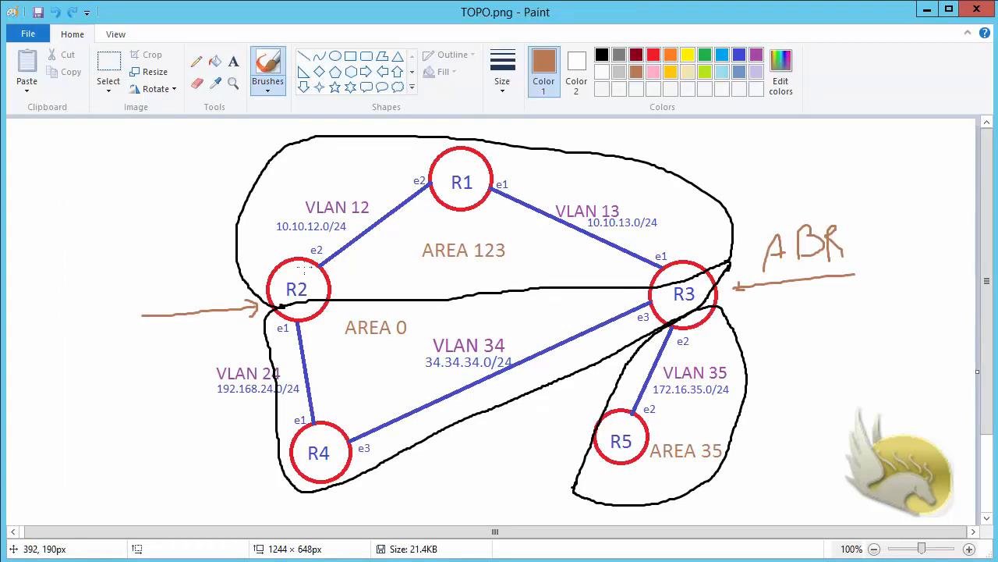
mouse_move(325, 261)
left_mouse_down()
mouse_move(320, 269)
mouse_move(301, 246)
mouse_move(343, 251)
mouse_move(335, 264)
left_mouse_up()
mouse_move(282, 280)
left_mouse_down()
mouse_move(292, 273)
mouse_move(281, 275)
left_mouse_up()
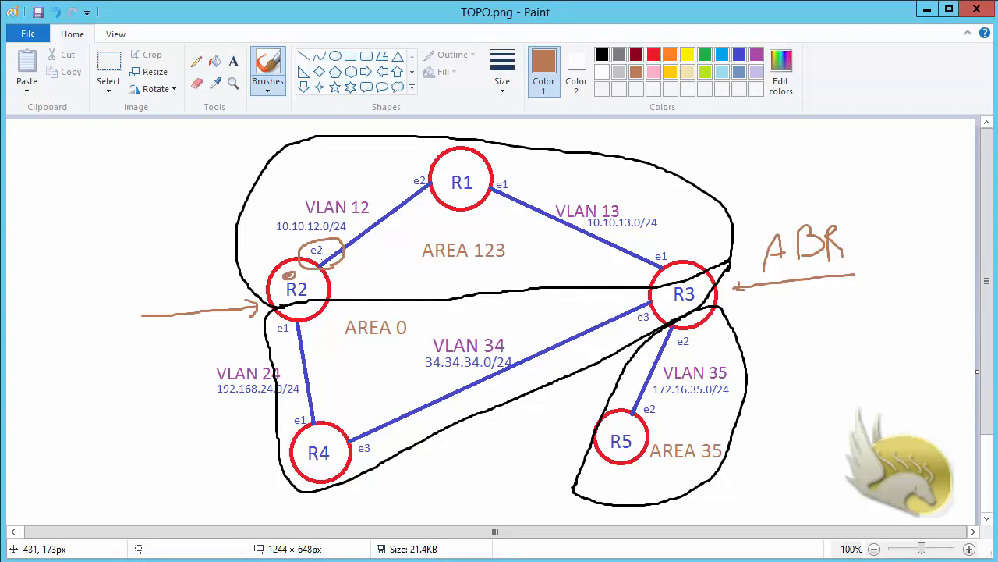
- Return to R2's WinBox session and assign the OSPF network 2.2.2.0/24 to area 123
key("alt+Tab")
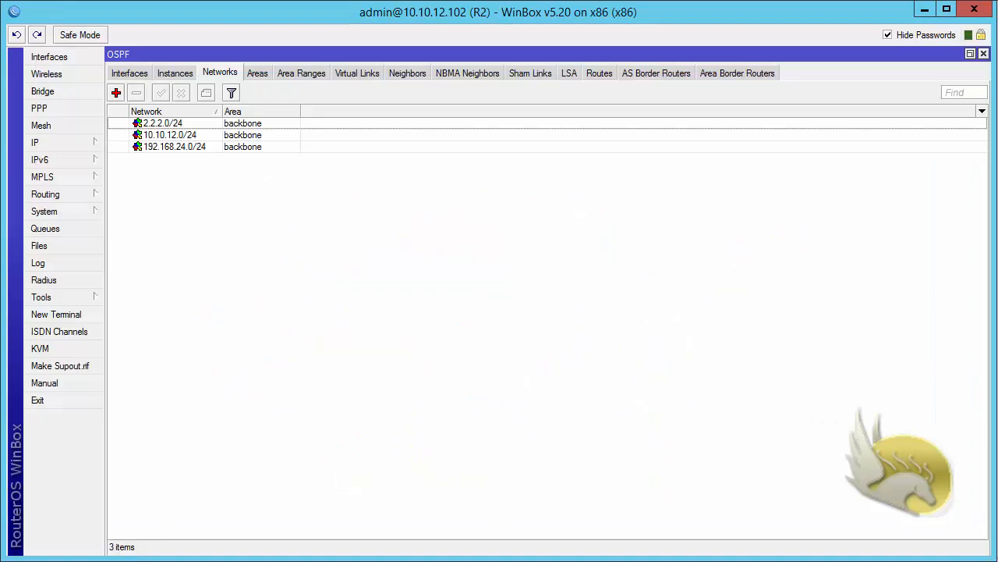
double_click(191, 125)
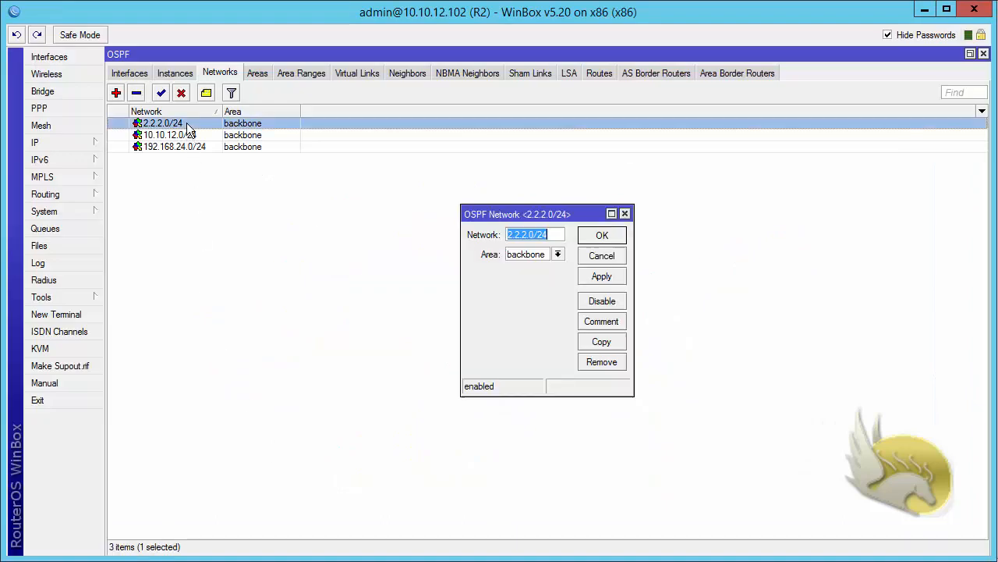
left_click(557, 254)
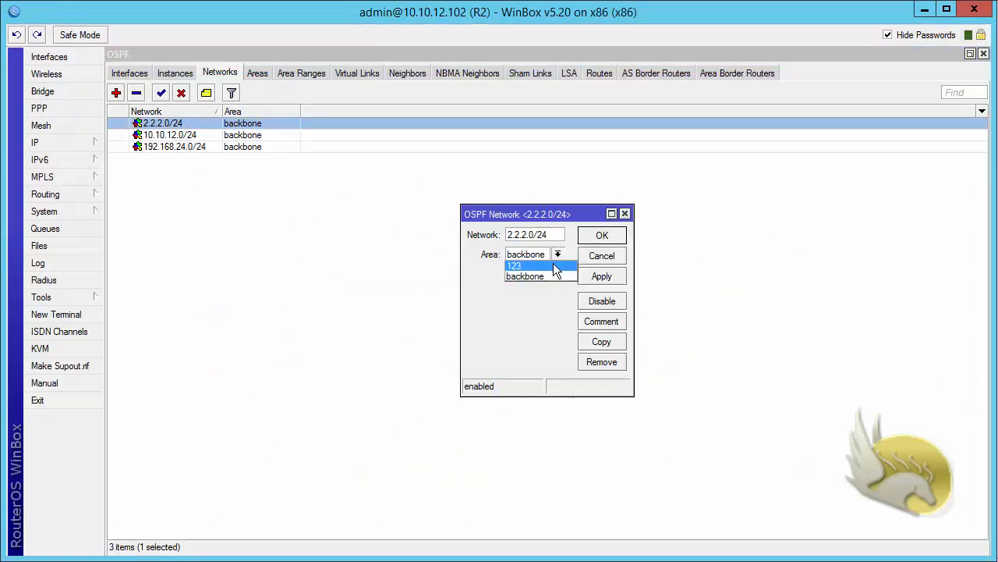
left_click(535, 265)
left_click(599, 237)
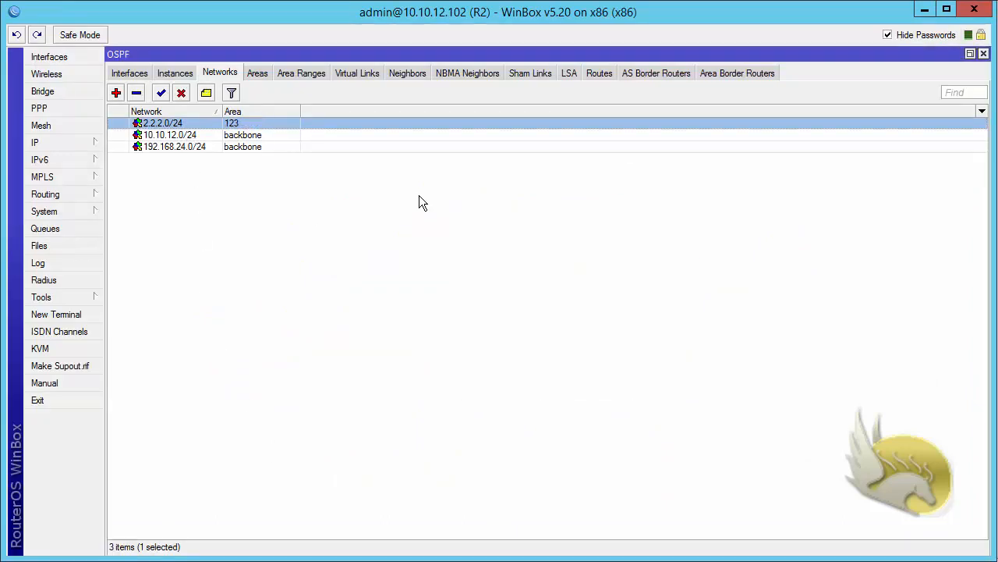
- Change the area of R2's OSPF network 10.10.12.0/24 to 123
double_click(194, 135)
left_click(557, 255)
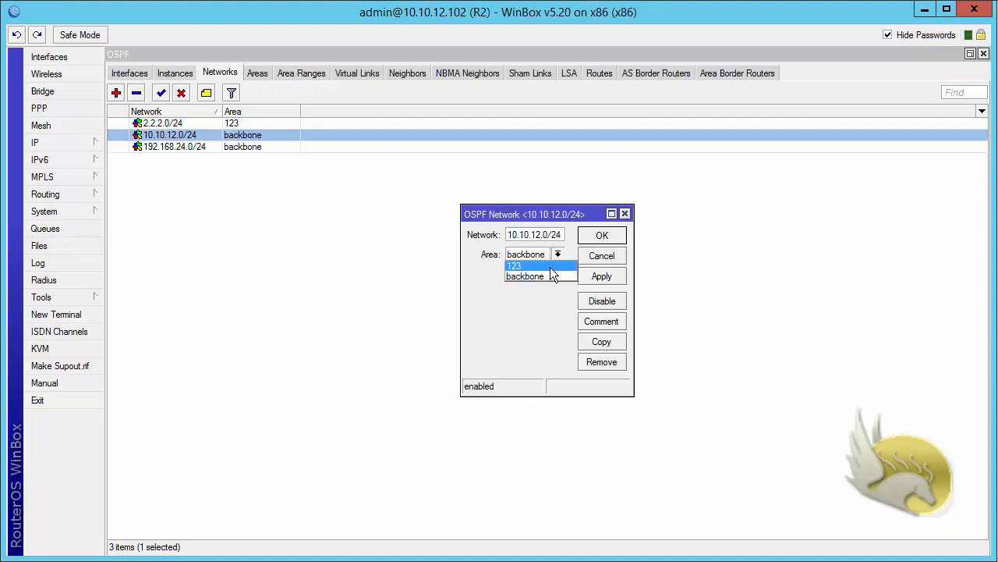
left_click(549, 267)
left_click(599, 237)
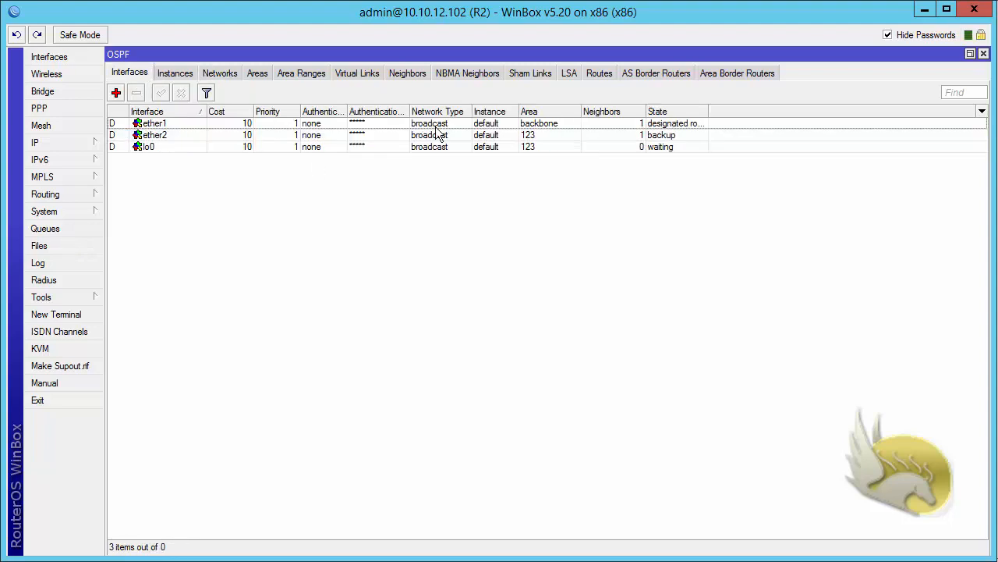
- Check the area, neighbors and state of R2's ether1 and ether2 OSPF interfaces against the topology drawing
left_click(561, 122)
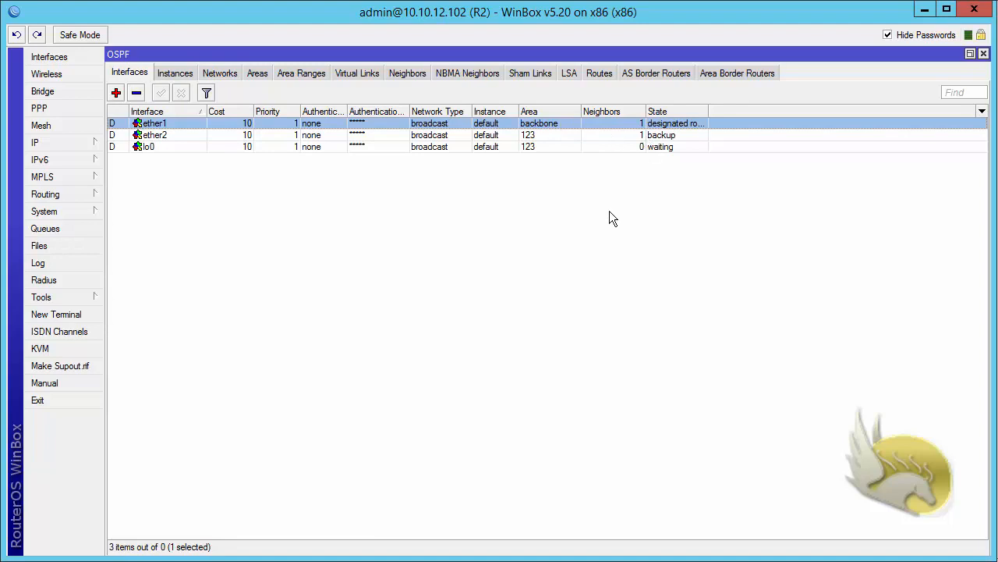
left_click(617, 135)
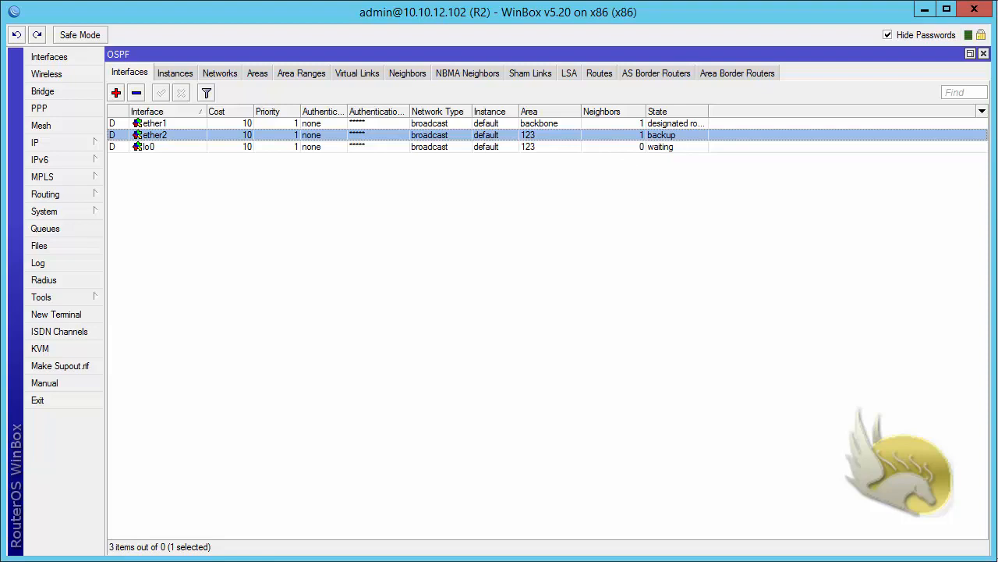
key("alt+Tab")
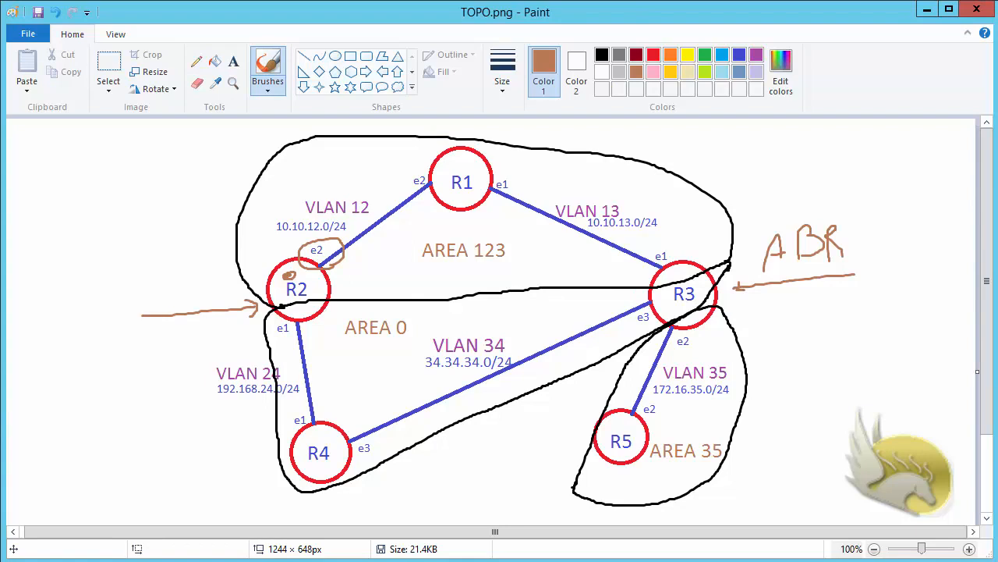
key("alt+Tab")
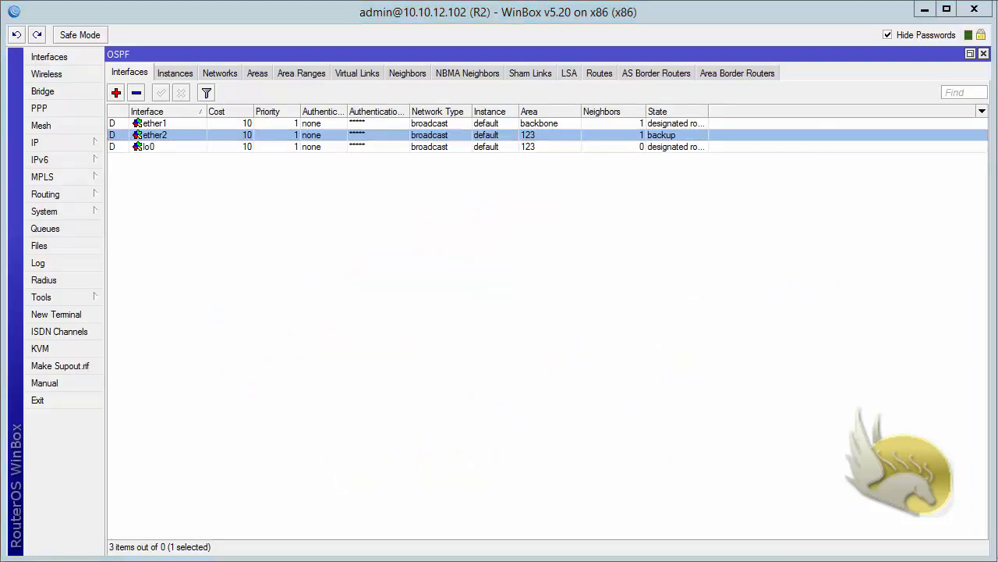
- Switch to R3's WinBox session and create an OSPF area named 35 with area ID 35.35.35.35
key("alt+Tab")
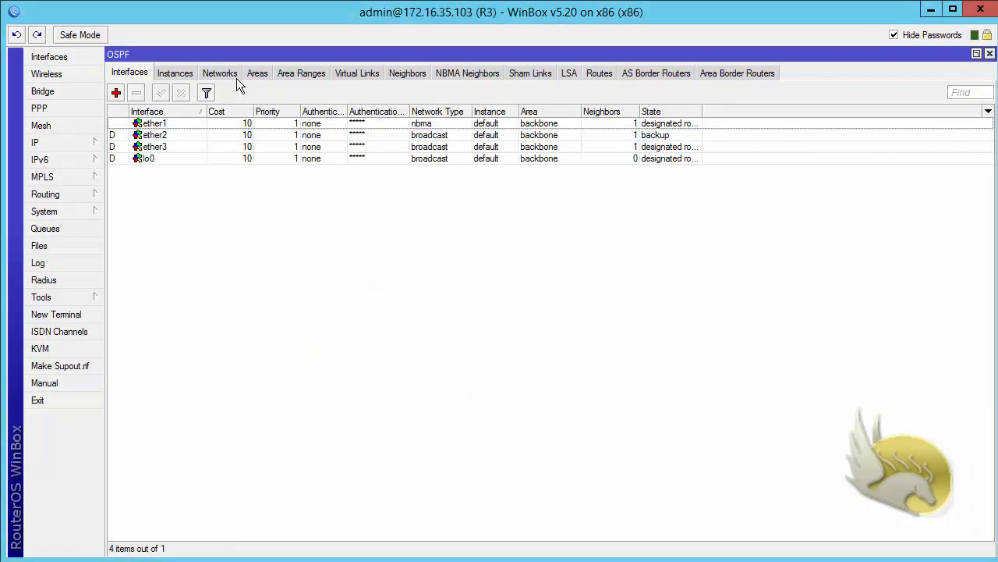
left_click(257, 73)
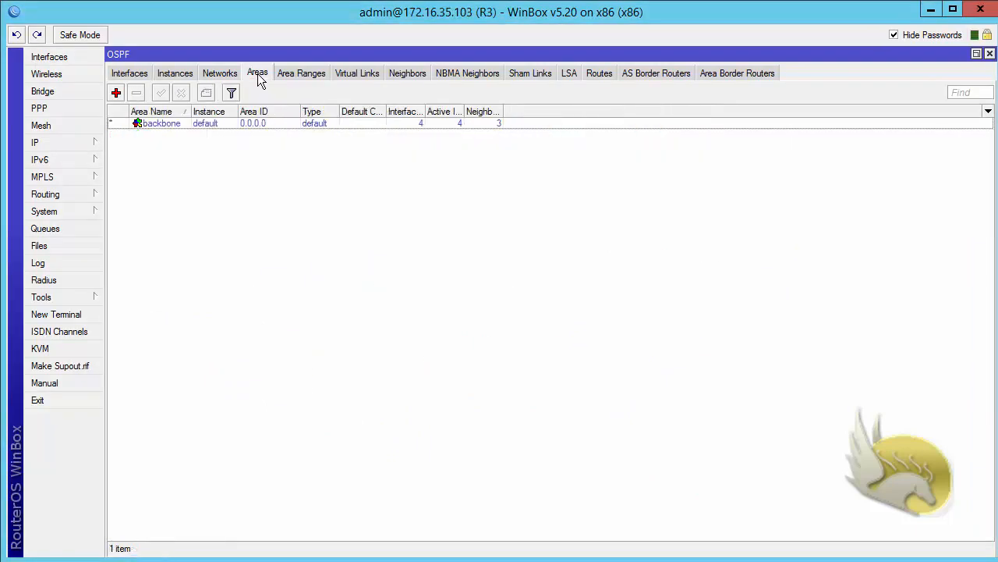
left_click(115, 92)
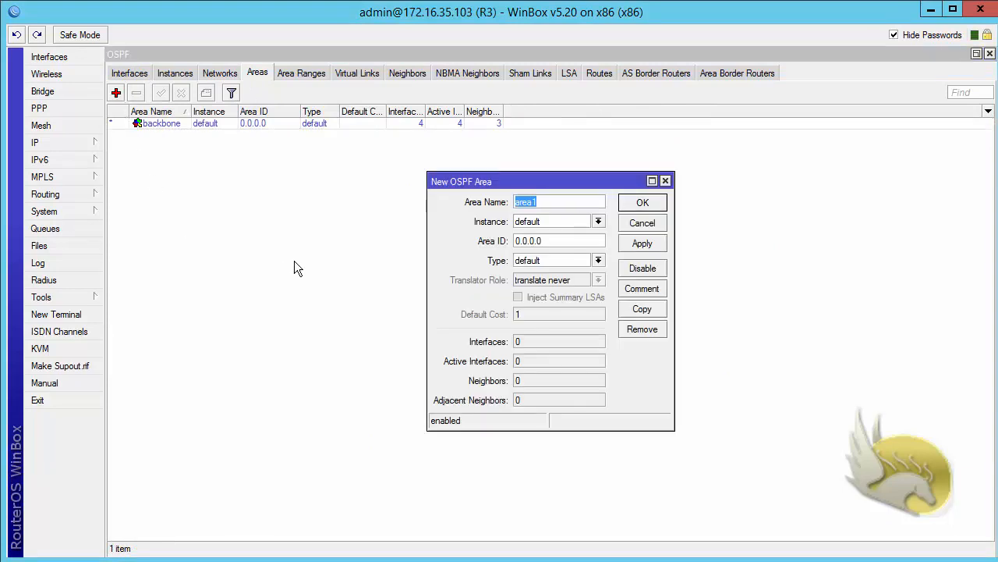
type("35")
left_click_drag(551, 240, 464, 242)
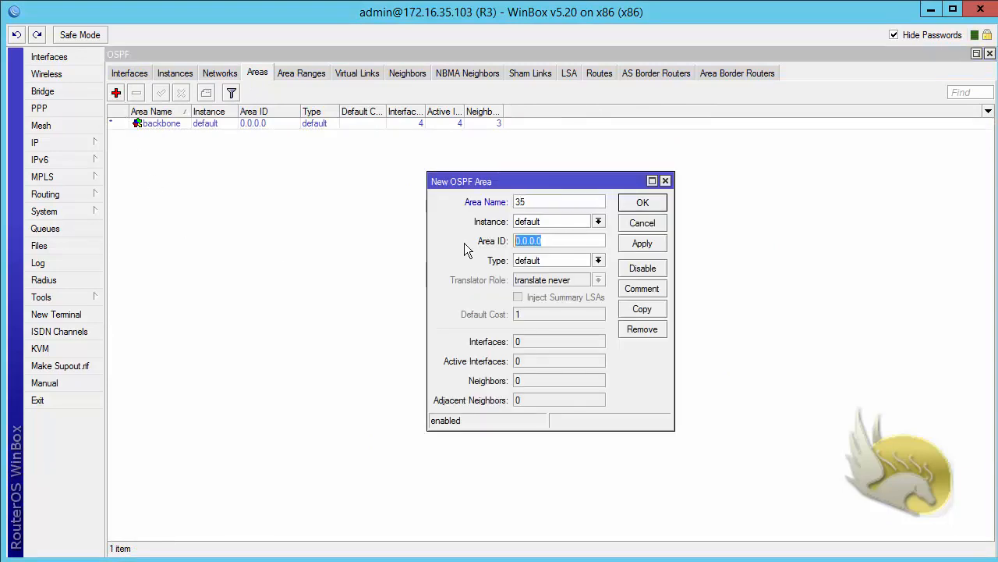
type("35.35.35.35")
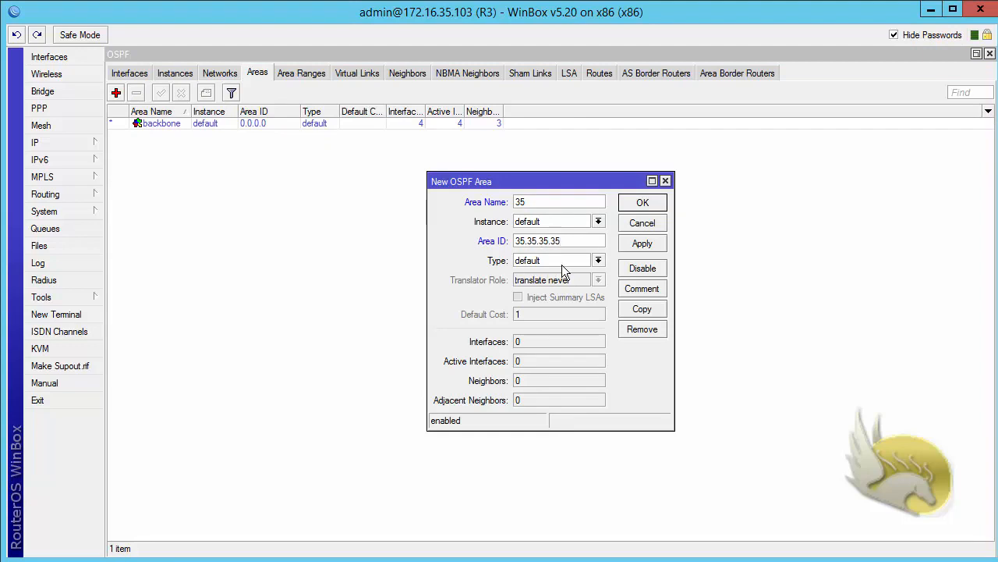
left_click(648, 203)
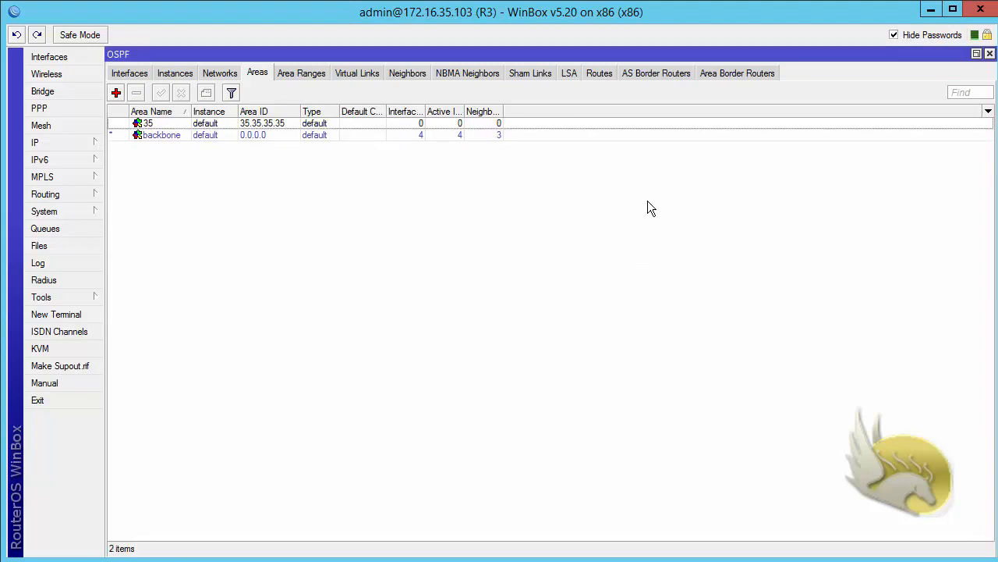
- Create a second OSPF area on R3 named 123 with area ID 123.123.123.123
left_click(116, 93)
type("123")
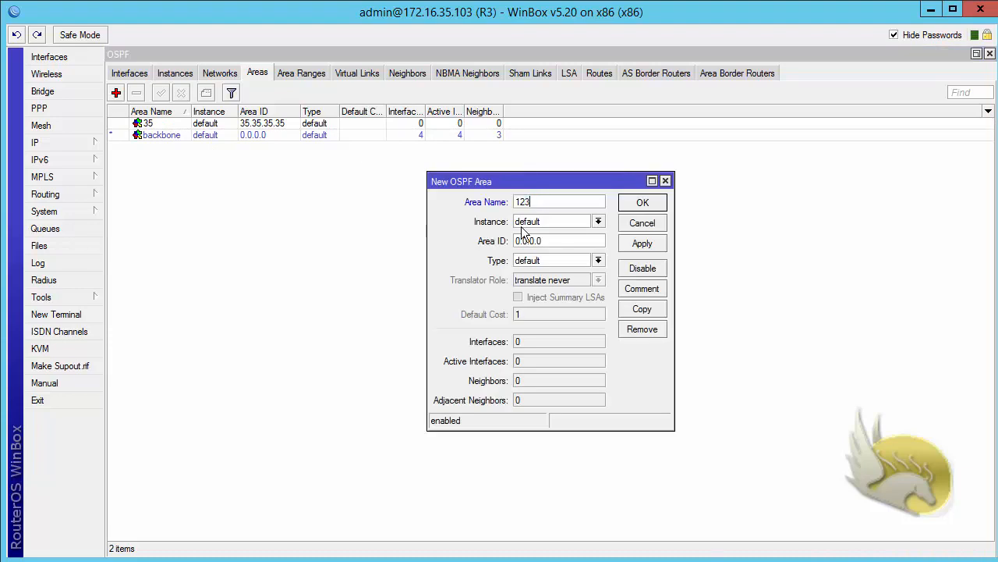
left_click_drag(556, 240, 486, 245)
type("1")
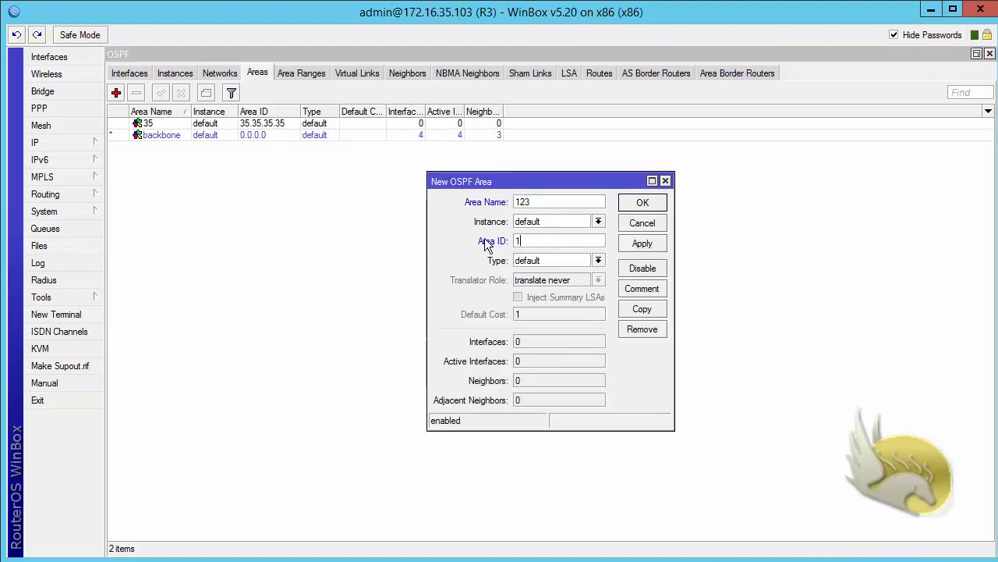
type("23.123.123.123")
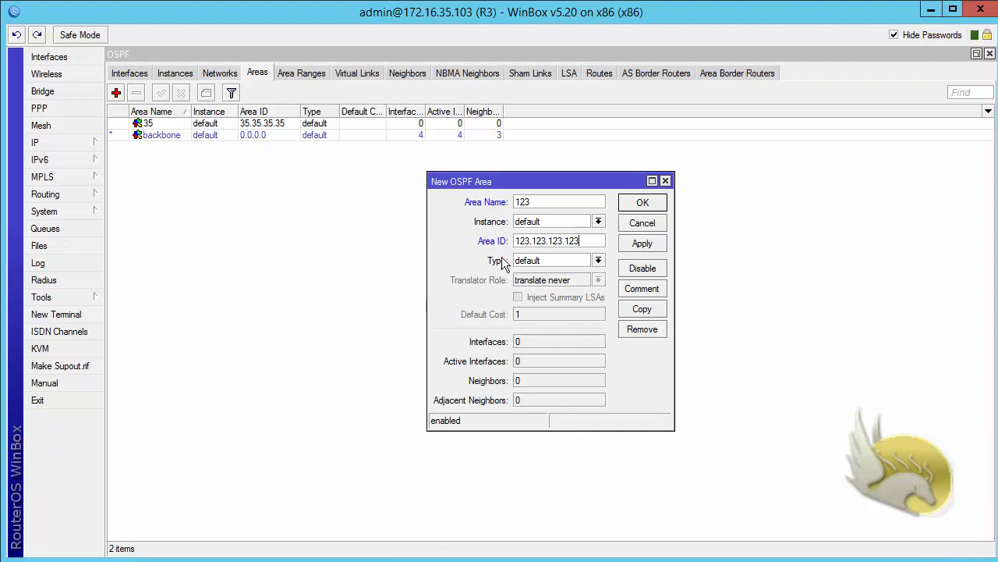
left_click(640, 203)
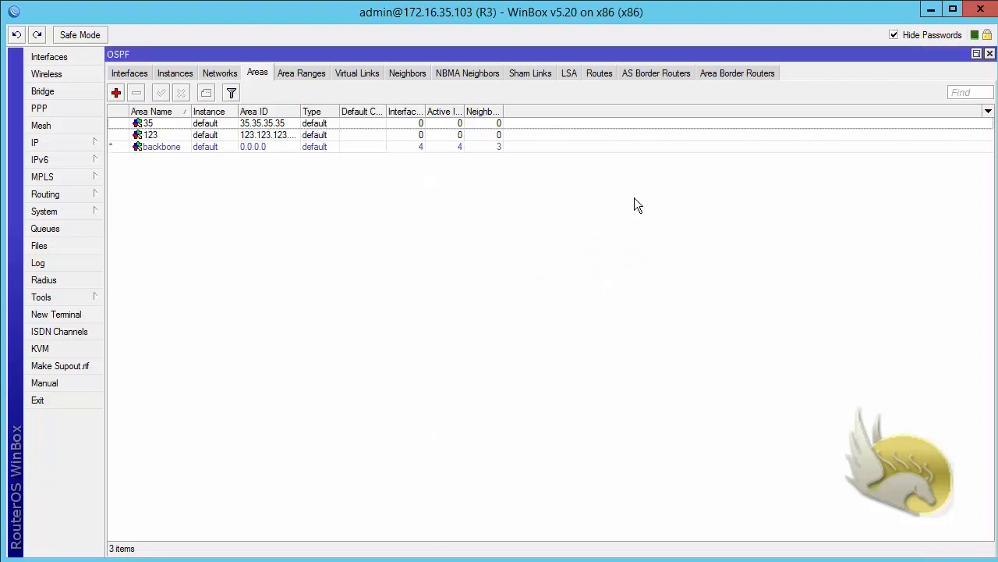
- Assign R3's OSPF network 172.16.35.0/24 to area 35
left_click(221, 74)
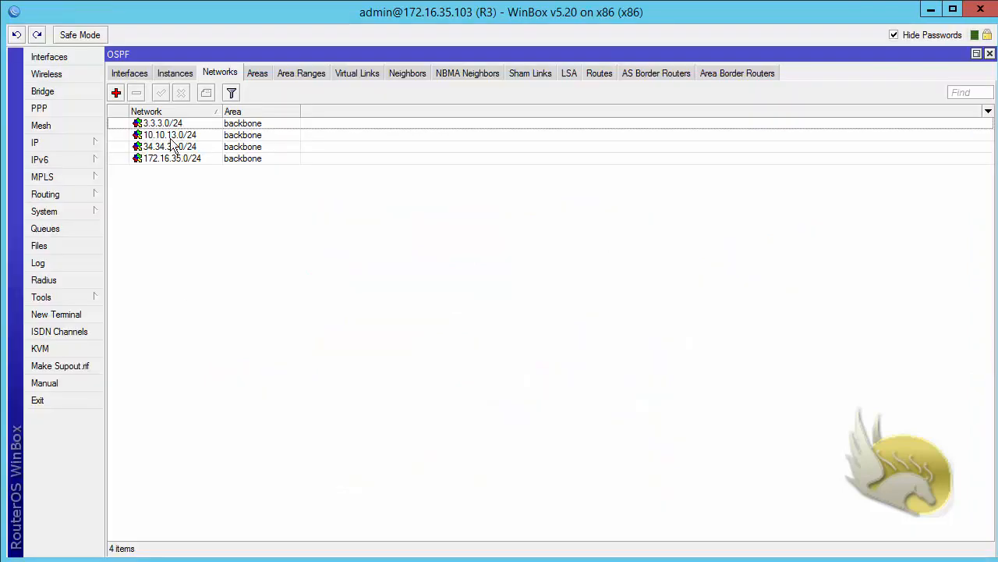
left_click(250, 125)
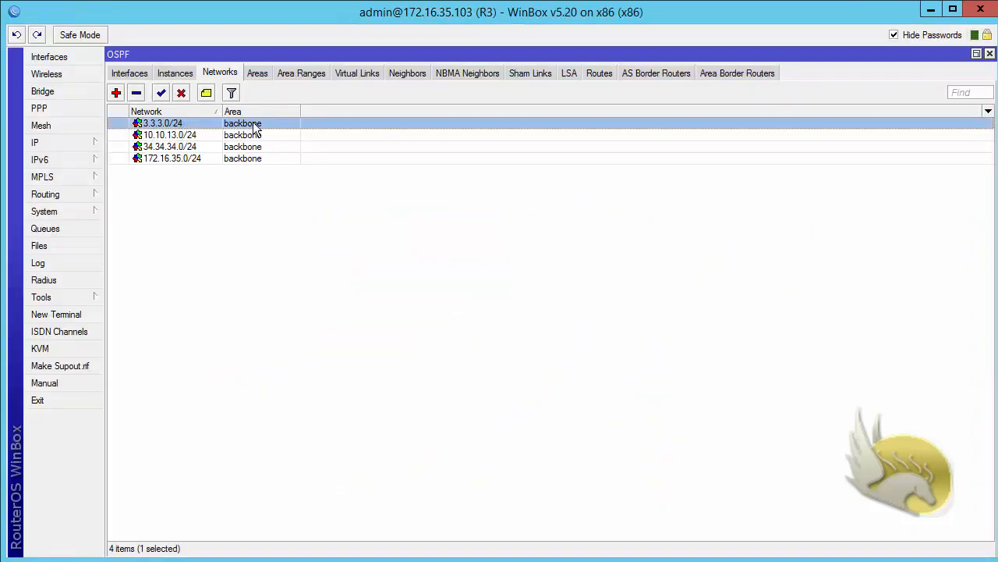
left_click(175, 149)
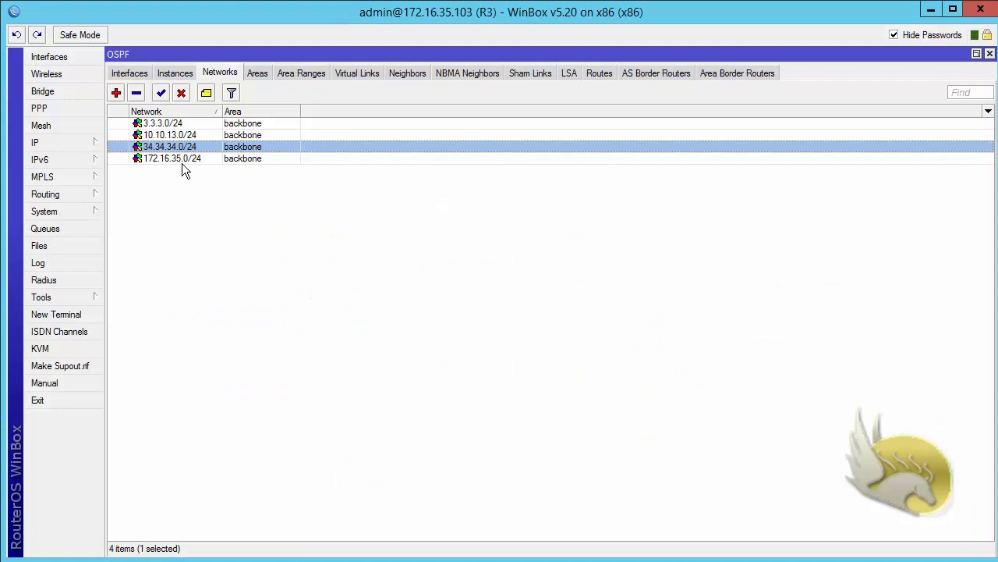
double_click(183, 159)
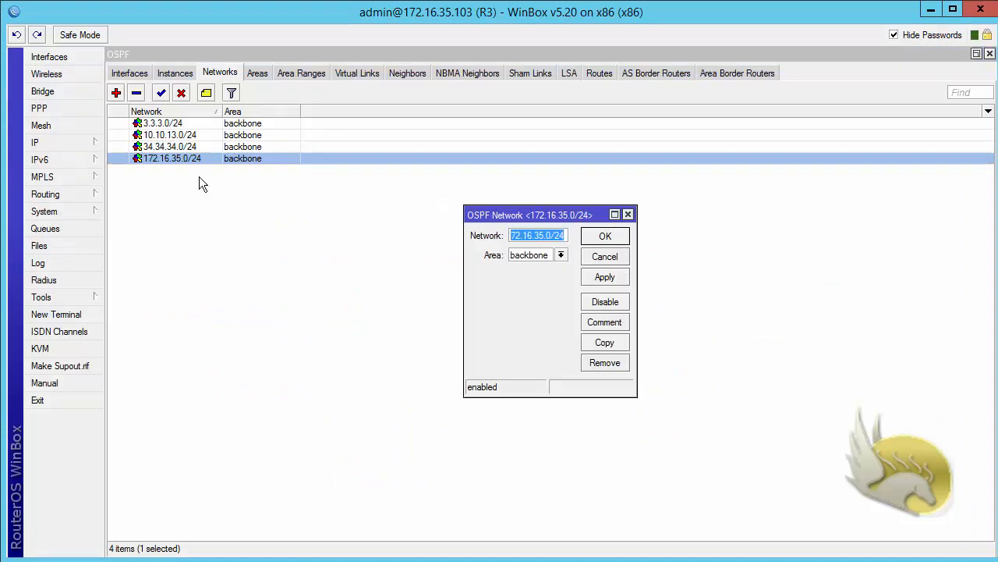
left_click(561, 254)
left_click(556, 266)
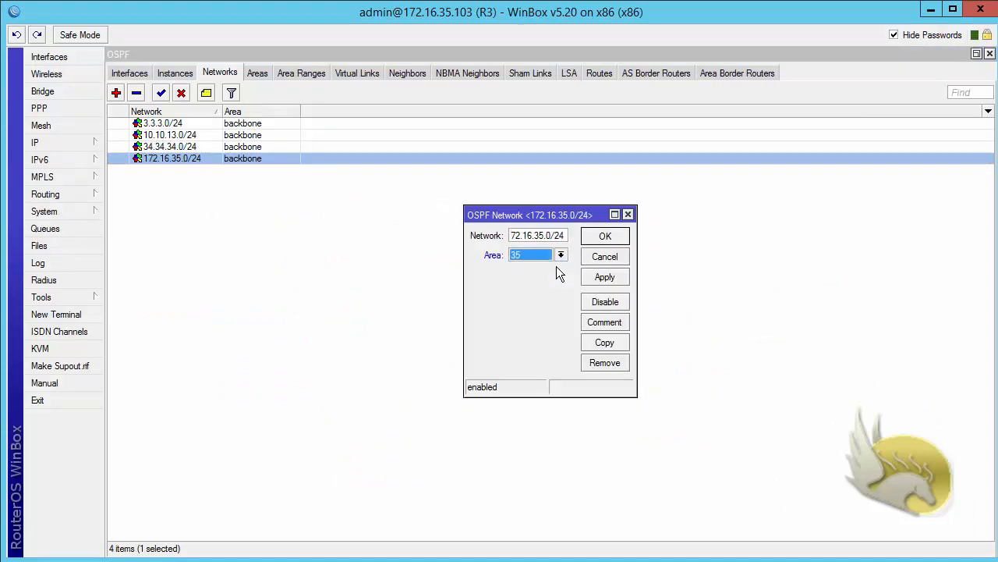
left_click(606, 236)
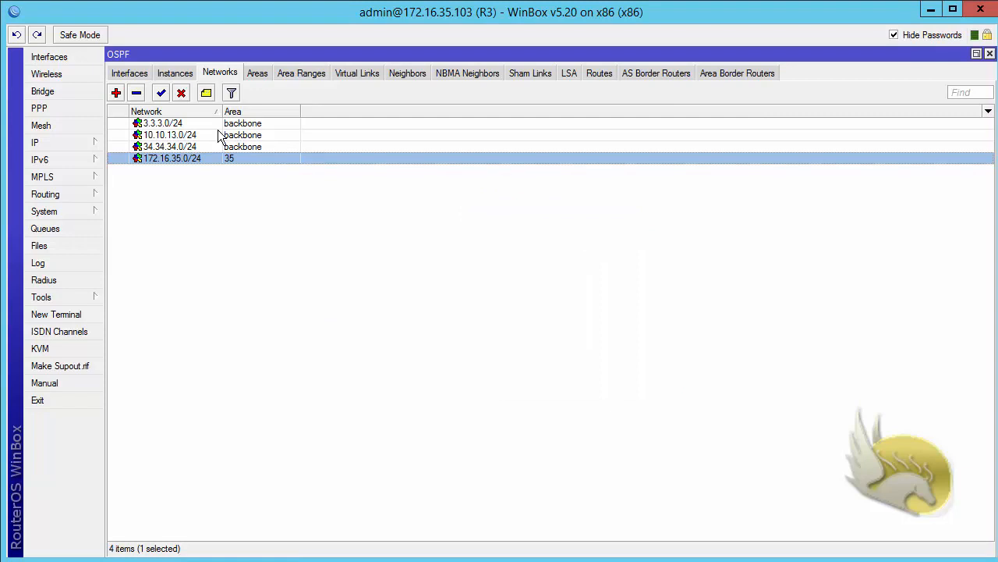
- Change the area of R3's OSPF network 10.10.13.0/24 to 123
double_click(190, 134)
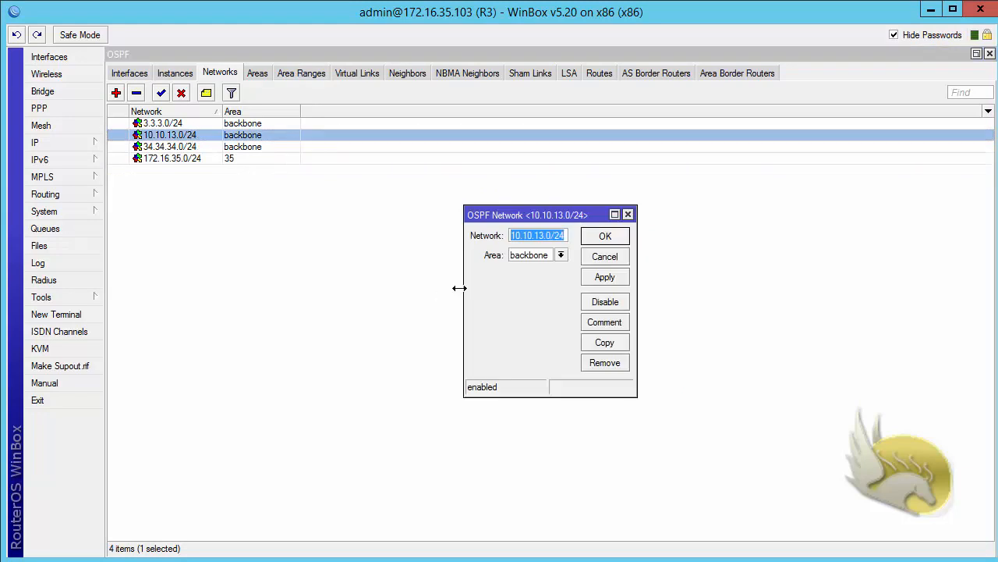
left_click(561, 254)
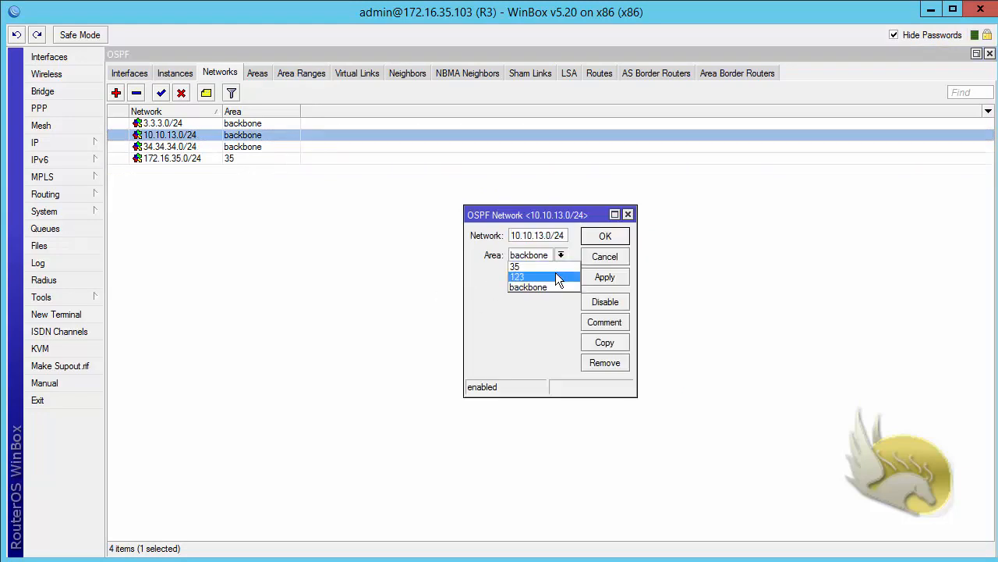
left_click(556, 273)
left_click(600, 236)
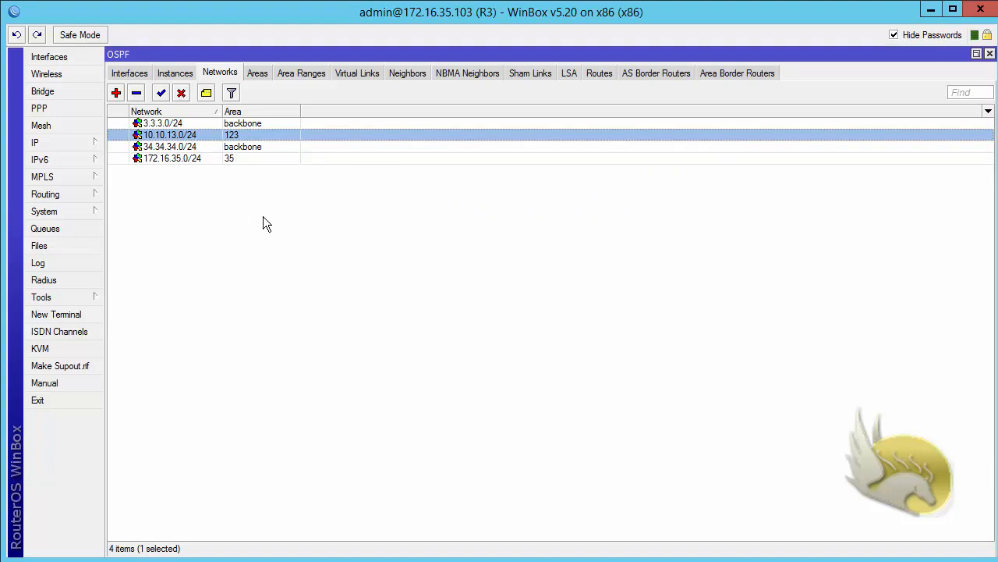
- Check the area, neighbors and state of R3's OSPF interfaces, especially ether1 and ether3
left_click(128, 78)
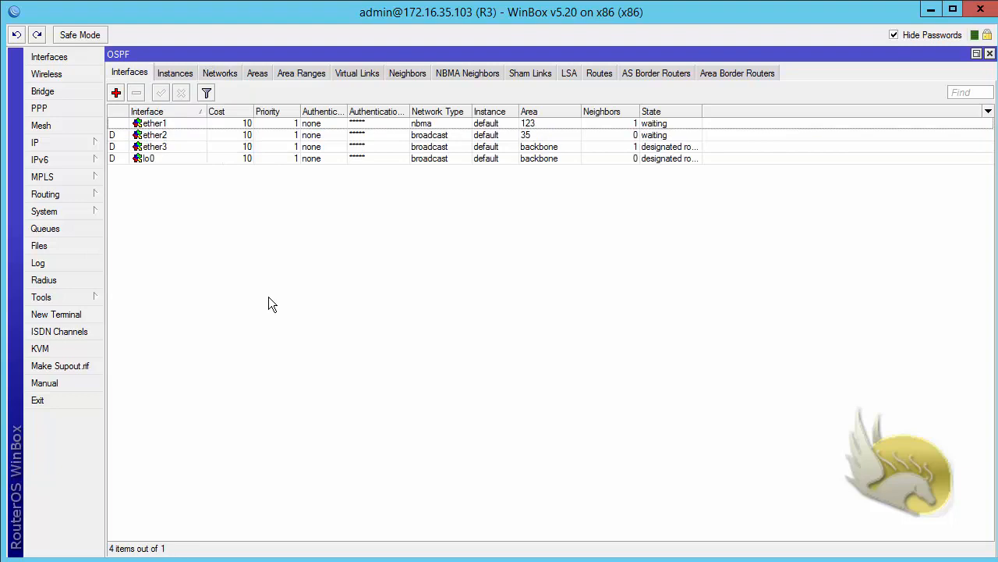
left_click(598, 124)
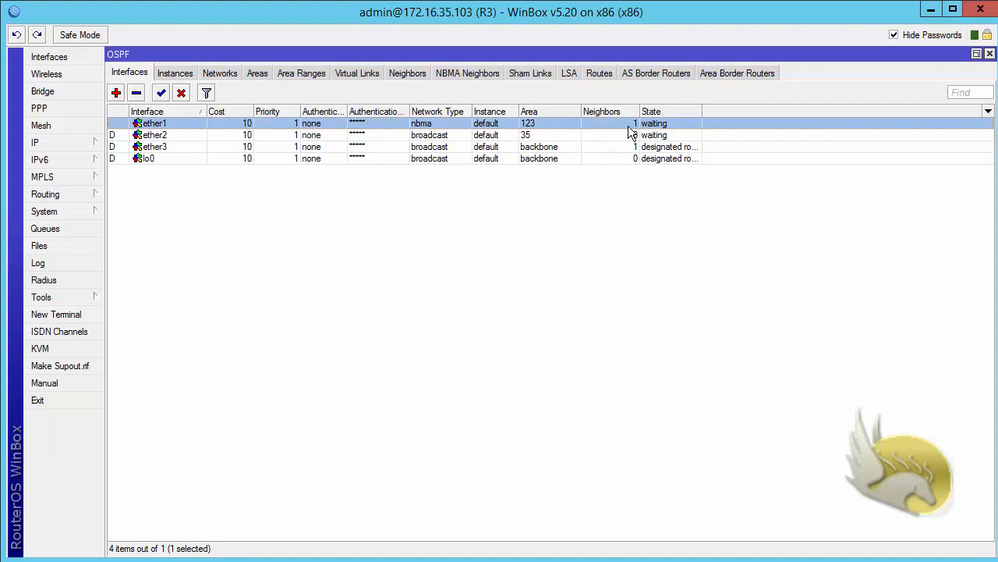
left_click(556, 149)
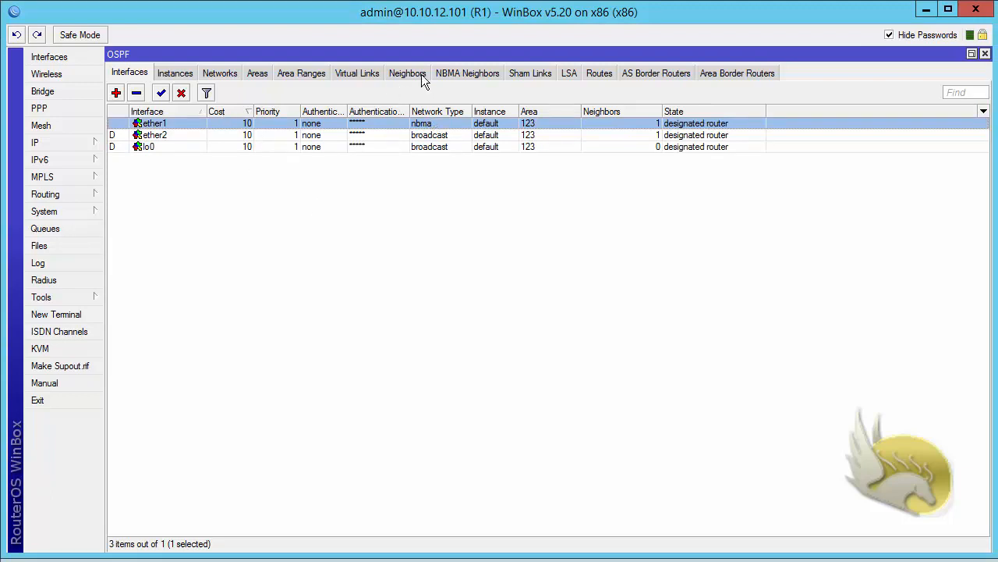
- Review R1's NBMA neighbor entry for 10.10.13.103, its OSPF areas and its OSPF interfaces
left_click(453, 74)
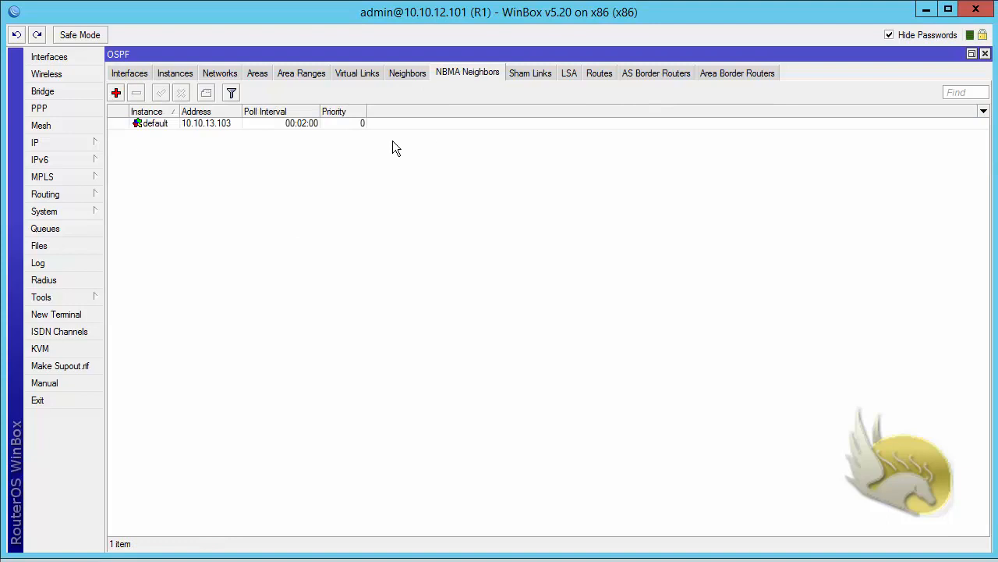
double_click(253, 122)
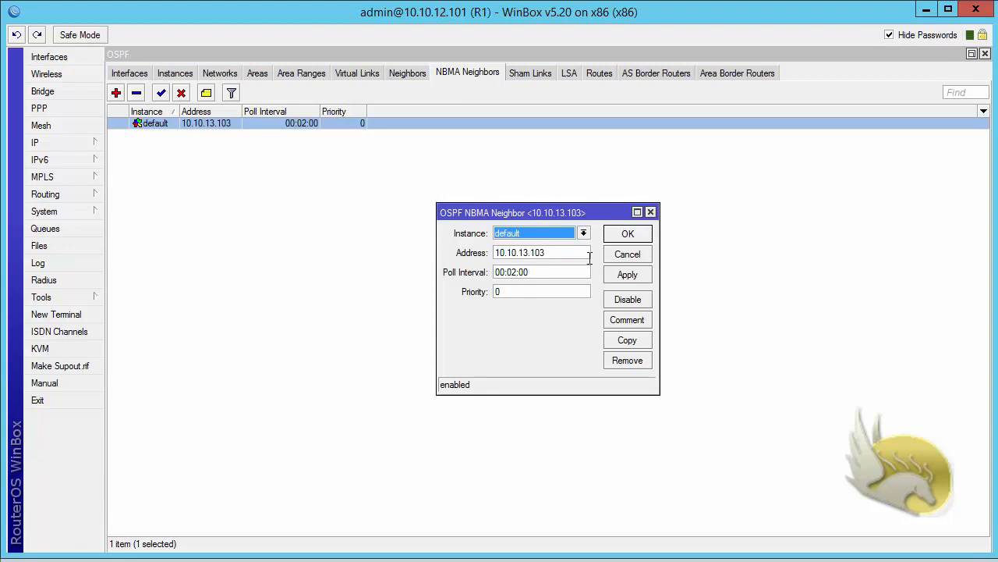
left_click(620, 235)
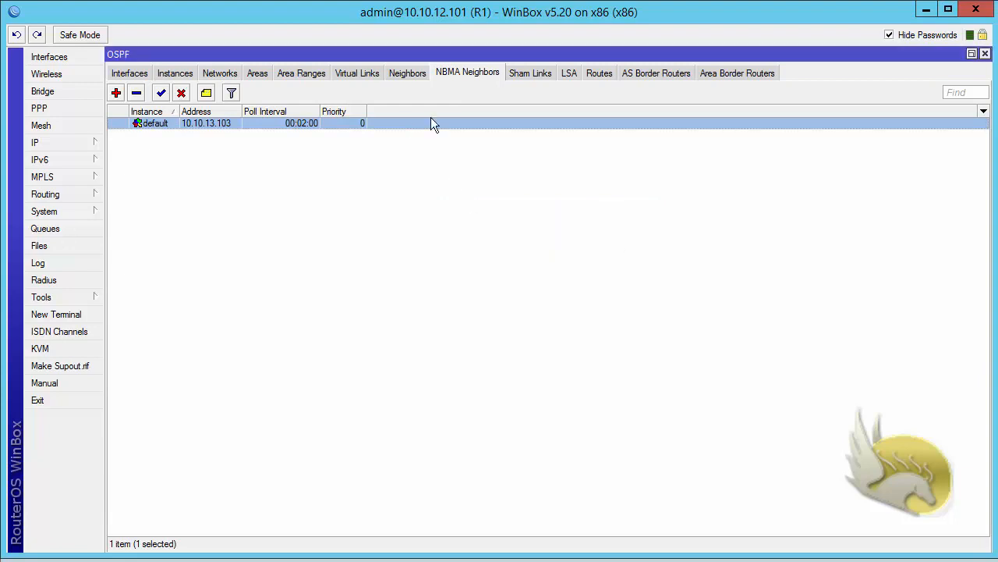
left_click(256, 79)
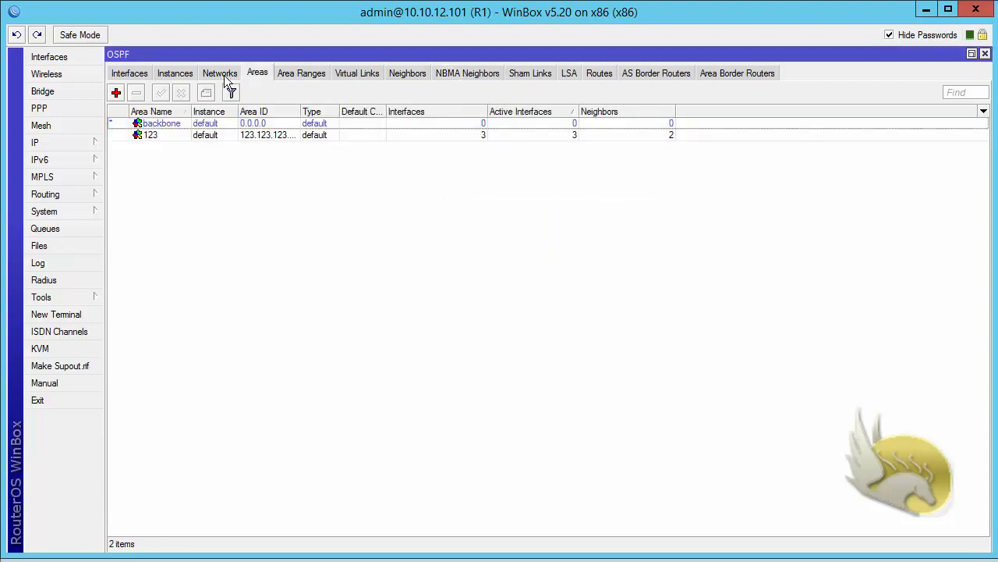
left_click(146, 77)
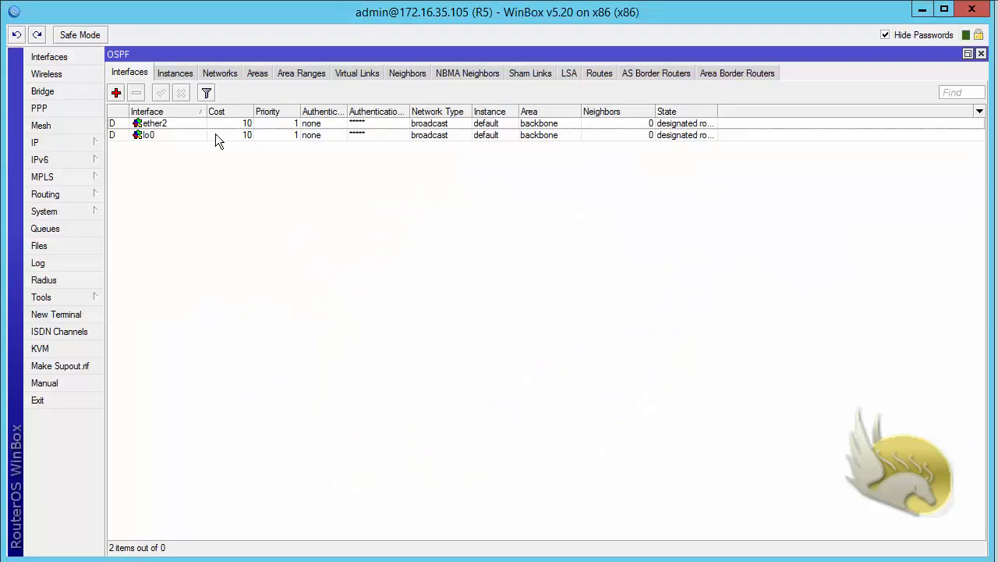
- On R5, create an OSPF area named 35 with area ID 35.35.35.35
left_click(253, 72)
left_click(116, 92)
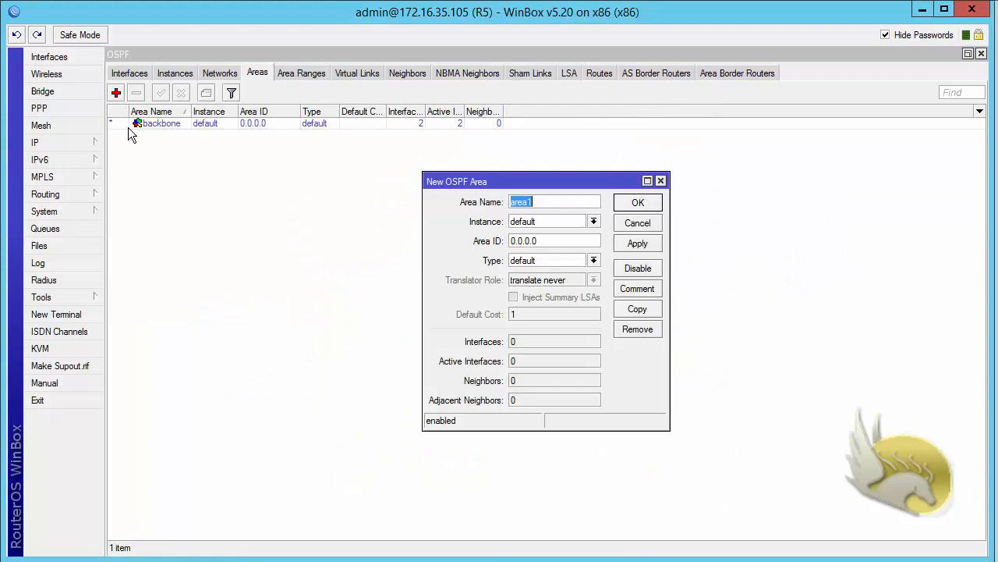
type("35")
left_click_drag(561, 240, 456, 238)
type("35.35.35.35")
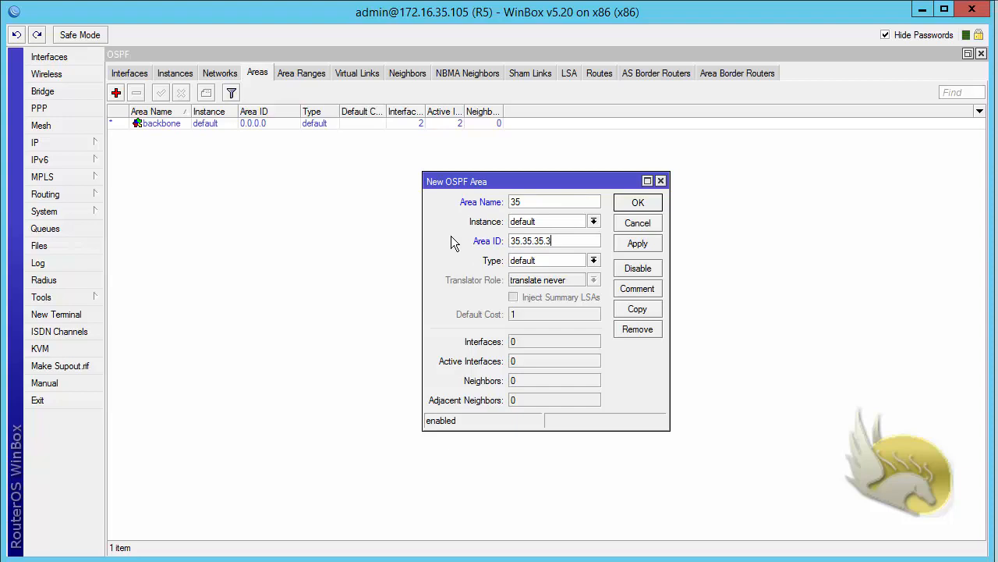
left_click(629, 205)
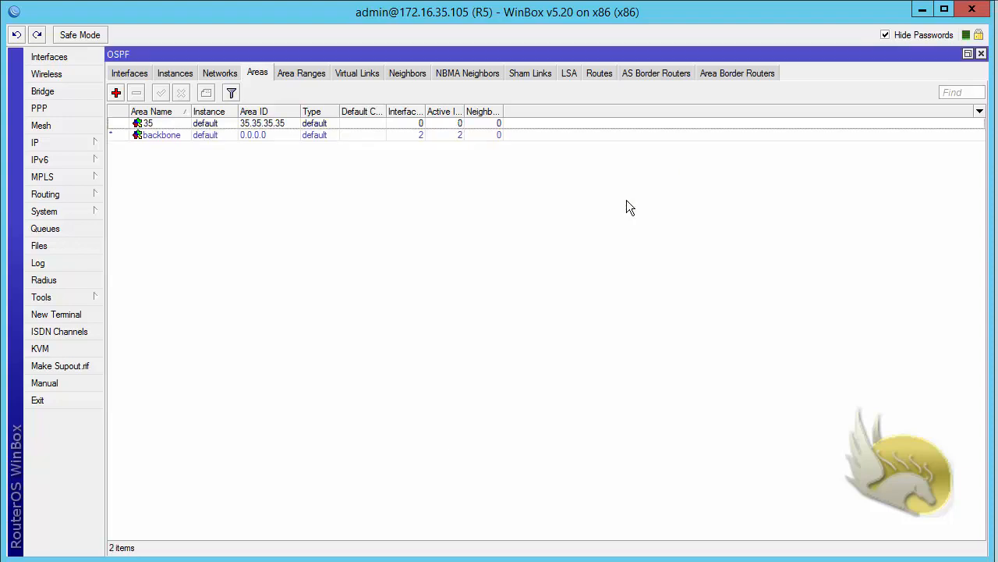
- Assign R5's OSPF network 5.5.5.0/24 to area 35
left_click(207, 75)
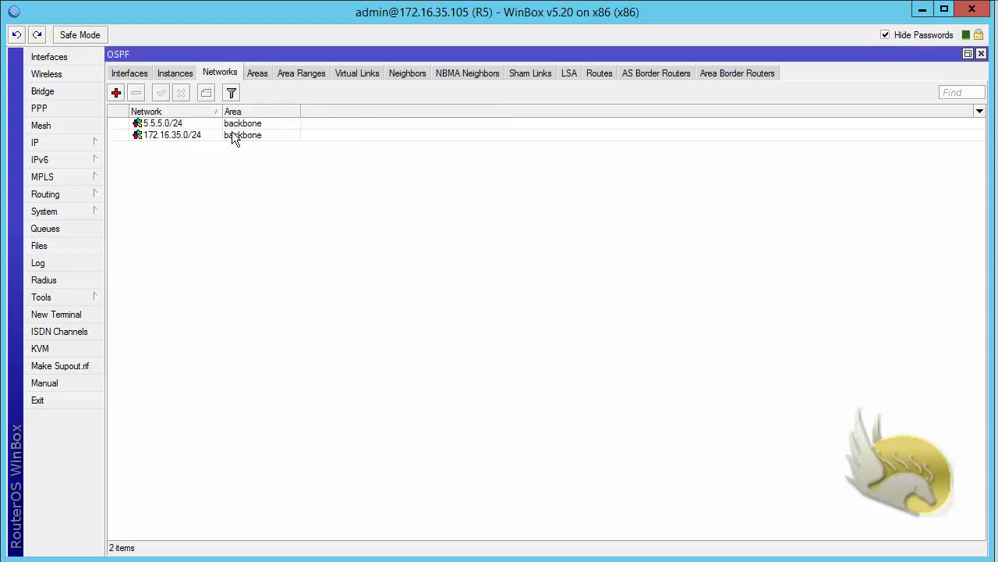
double_click(189, 124)
left_click(557, 255)
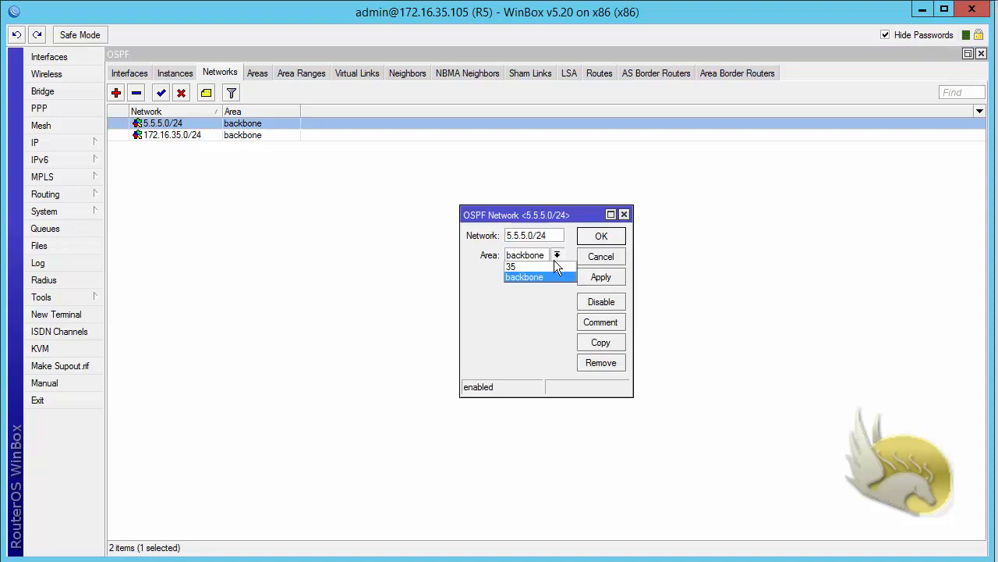
left_click(512, 266)
left_click(593, 236)
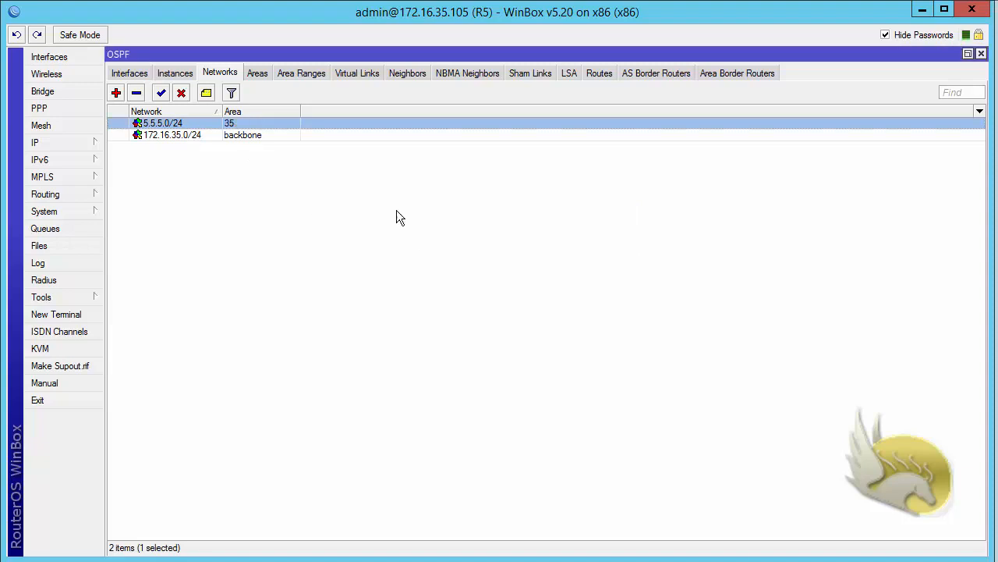
- Change the area of R5's OSPF network 172.16.35.0/24 to 35 and check the neighbors and state of ether2
double_click(232, 135)
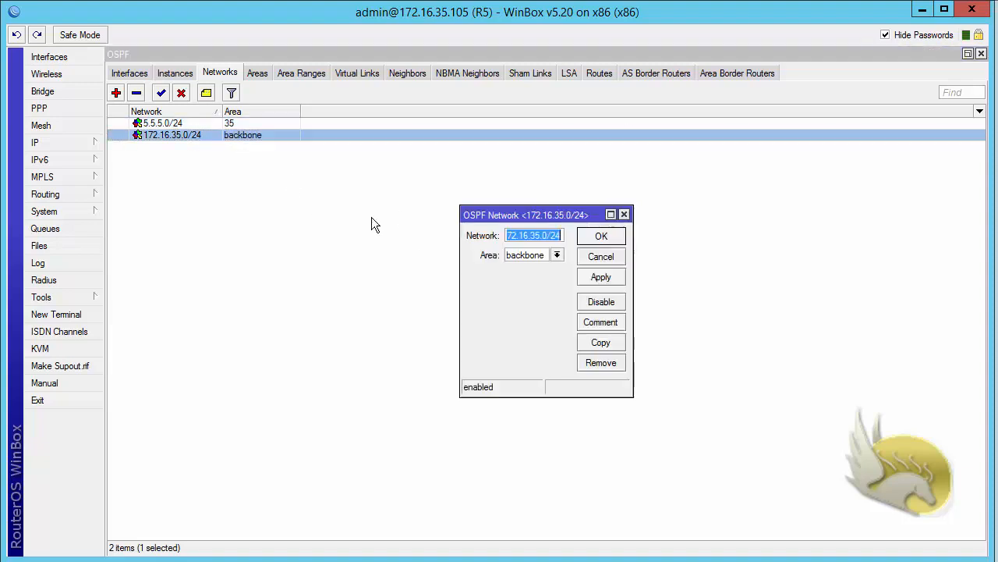
left_click(557, 255)
left_click(546, 265)
left_click(614, 239)
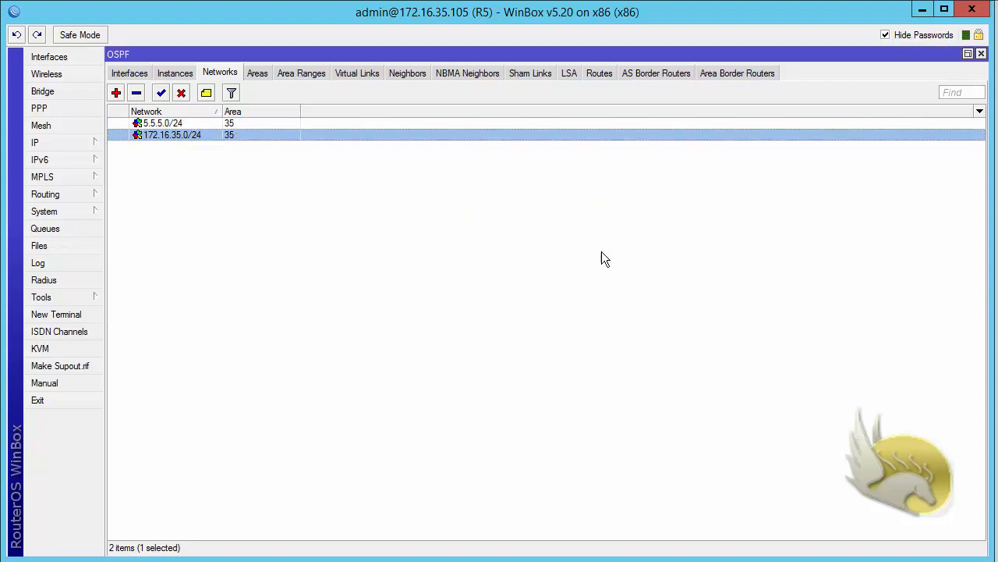
left_click(136, 74)
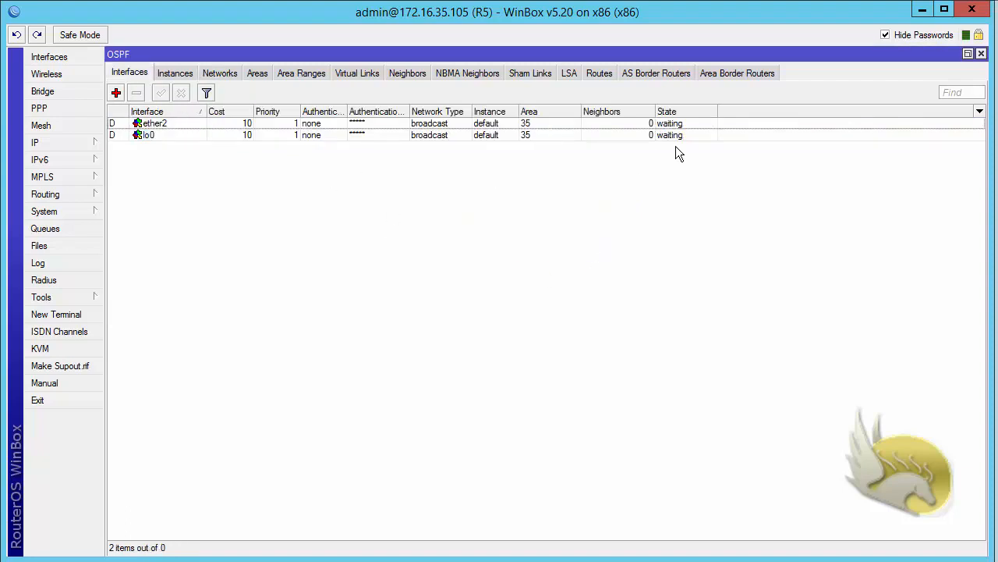
left_click(606, 123)
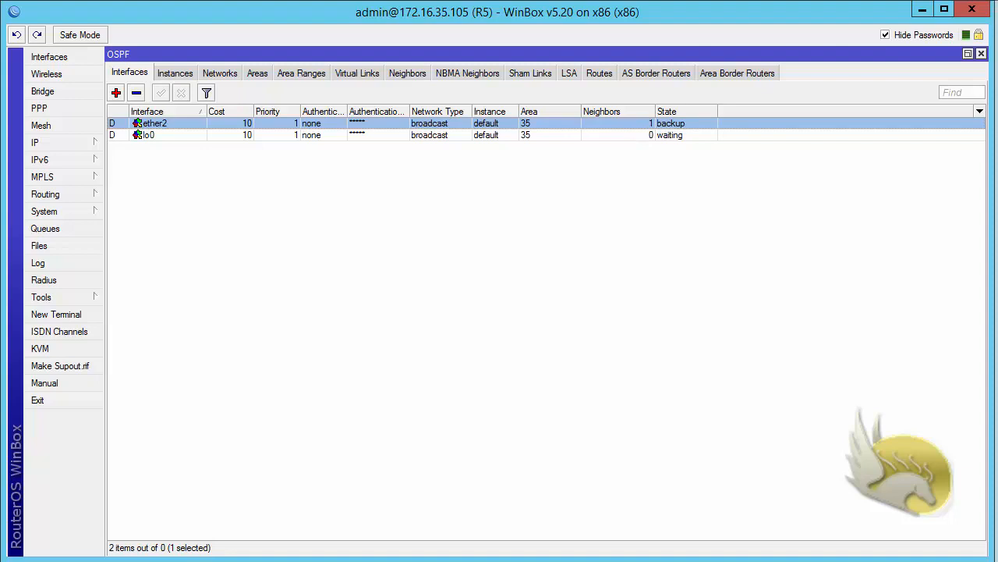
- Switch to the topology drawing in Paint and undo the brown hand-drawn marks, arrows and ABR lettering around R2 and R3
key("alt+Tab")
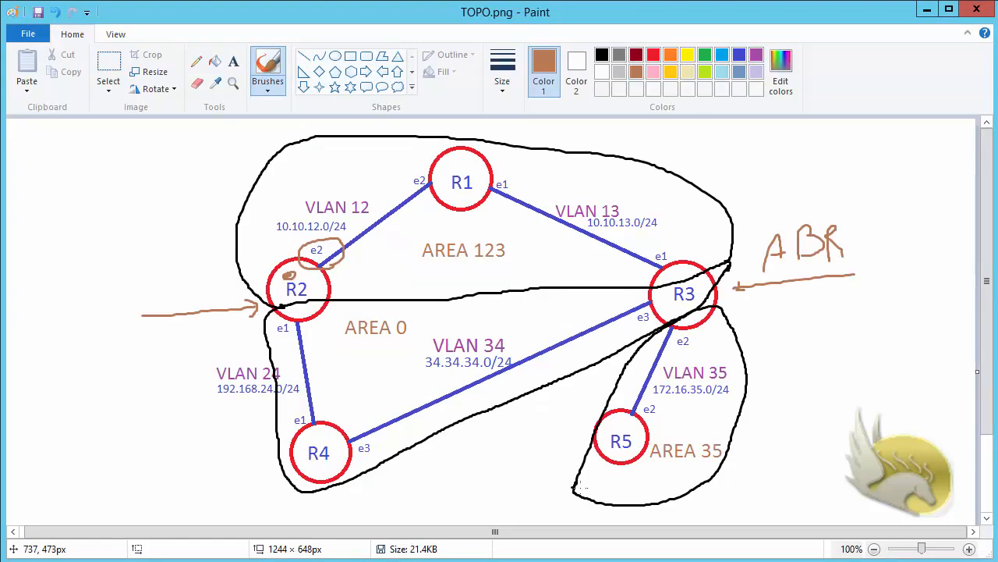
key("ctrl+z")
key("ctrl+z")
key("ctrl+z")
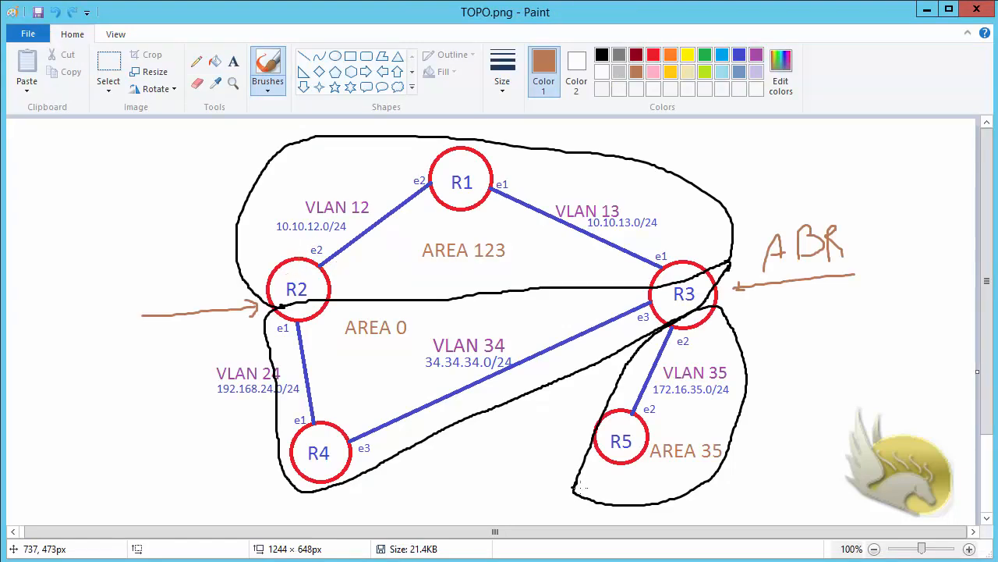
key("ctrl+z")
key("ctrl+z")
key("ctrl+z")
key("ctrl+z")
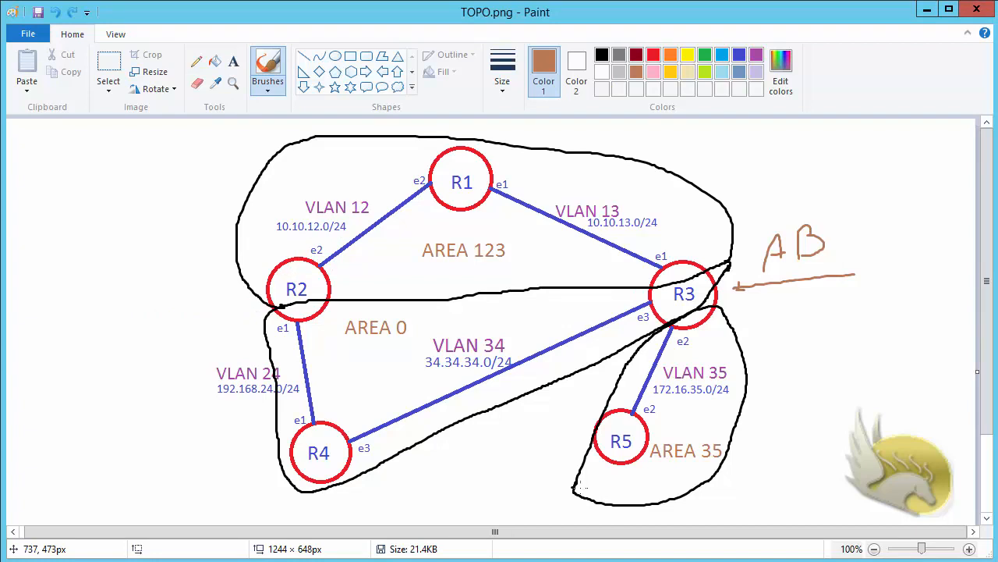
key("ctrl+z")
key("ctrl+z")
key("ctrl+z")
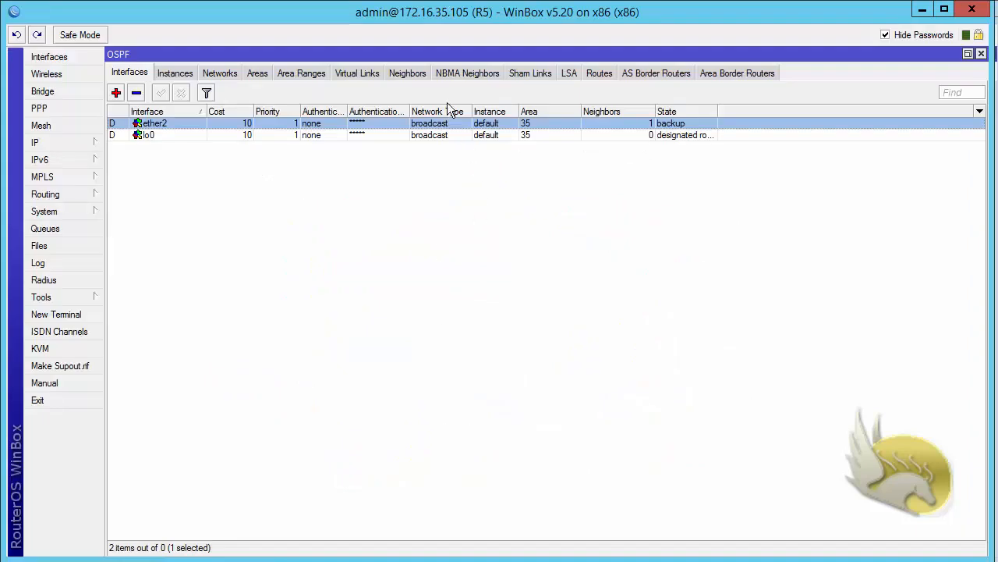
- Examine R5's OSPF link-state advertisements, widening the Type column so the full type names can be read
left_click(568, 74)
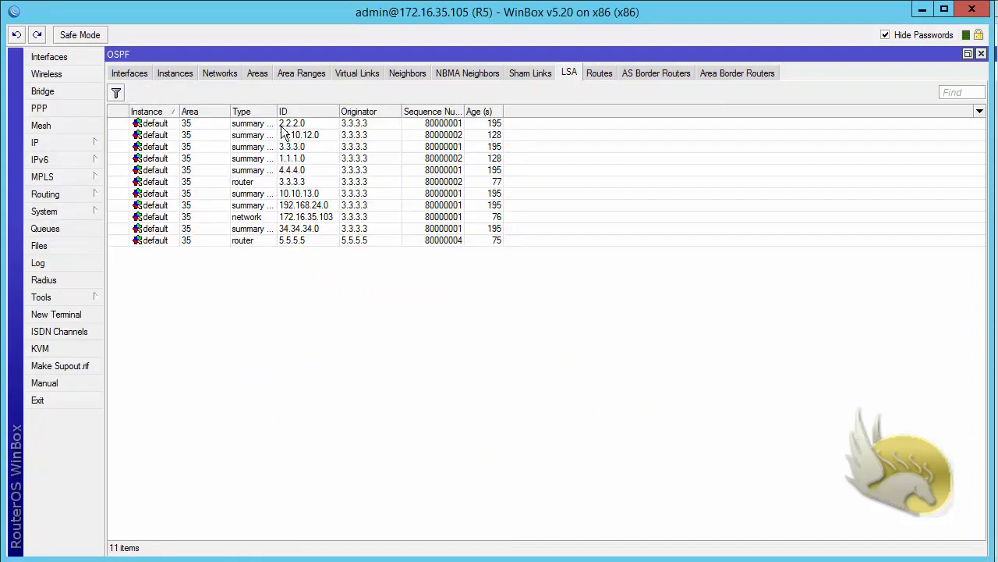
left_click_drag(278, 111, 336, 110)
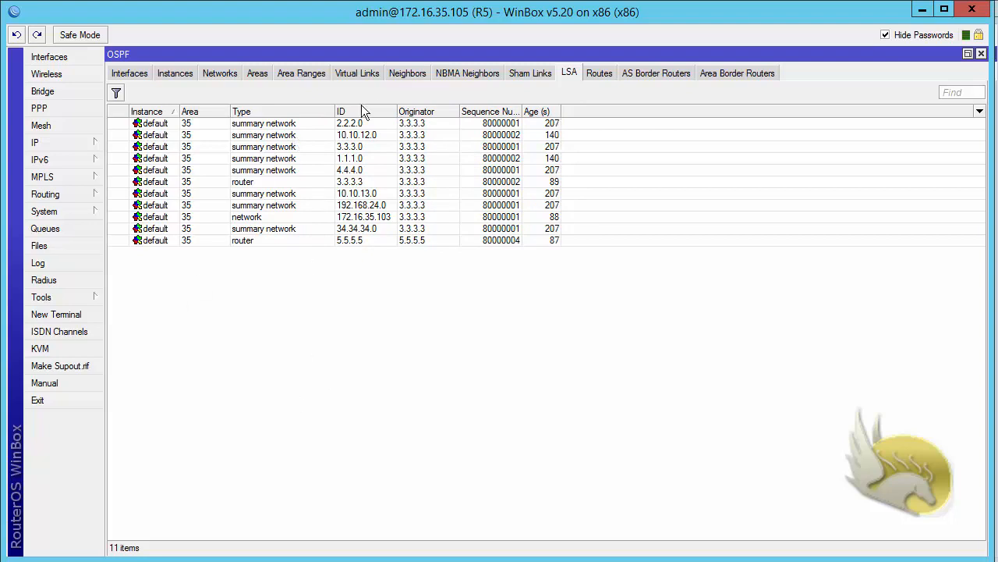
- Ping 1.1.1.1 from R5 to test reachability across the OSPF areas, ending the test after a few replies
left_click(85, 295)
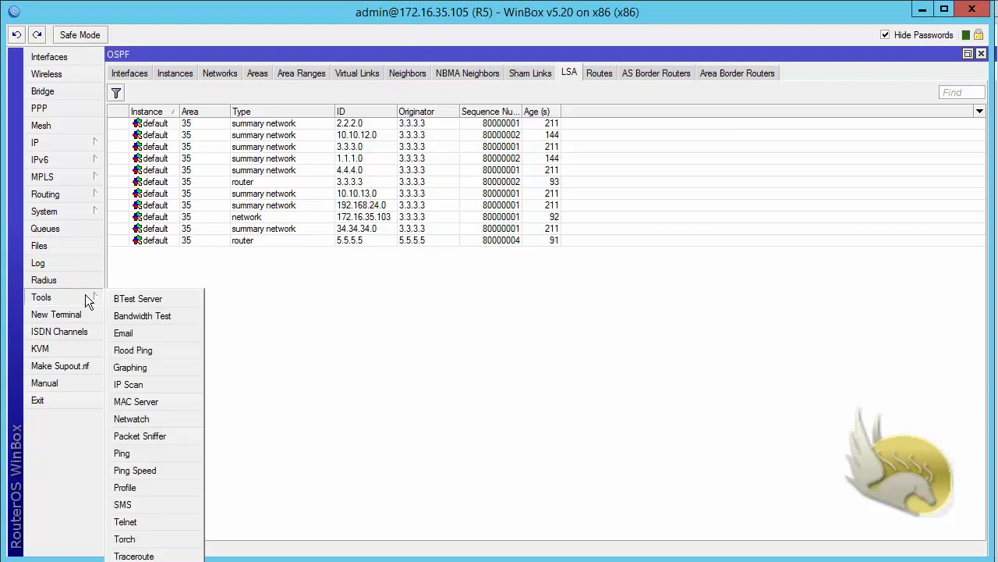
left_click(157, 454)
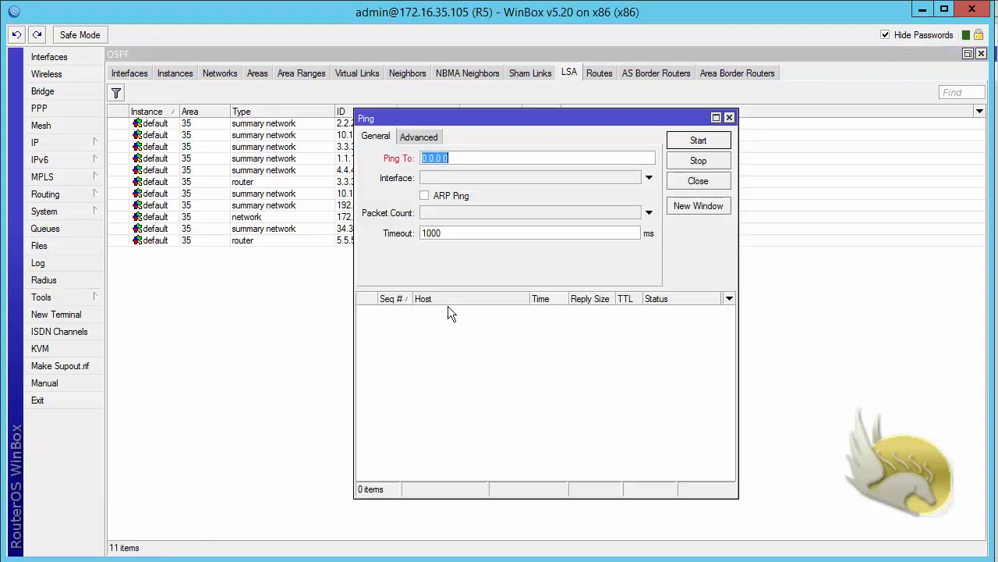
type("1.1.1.1")
left_click(677, 145)
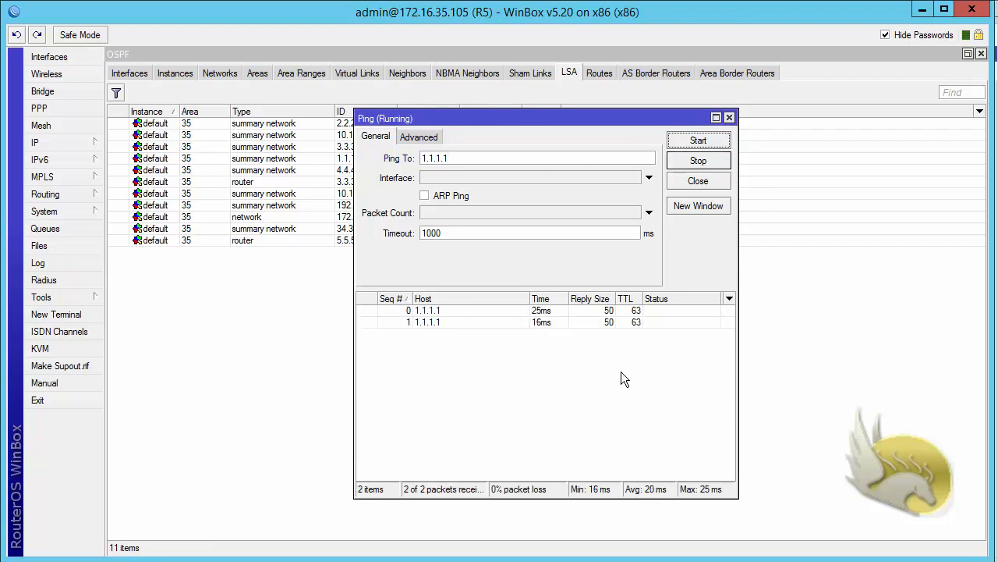
left_click(695, 161)
left_click(696, 184)
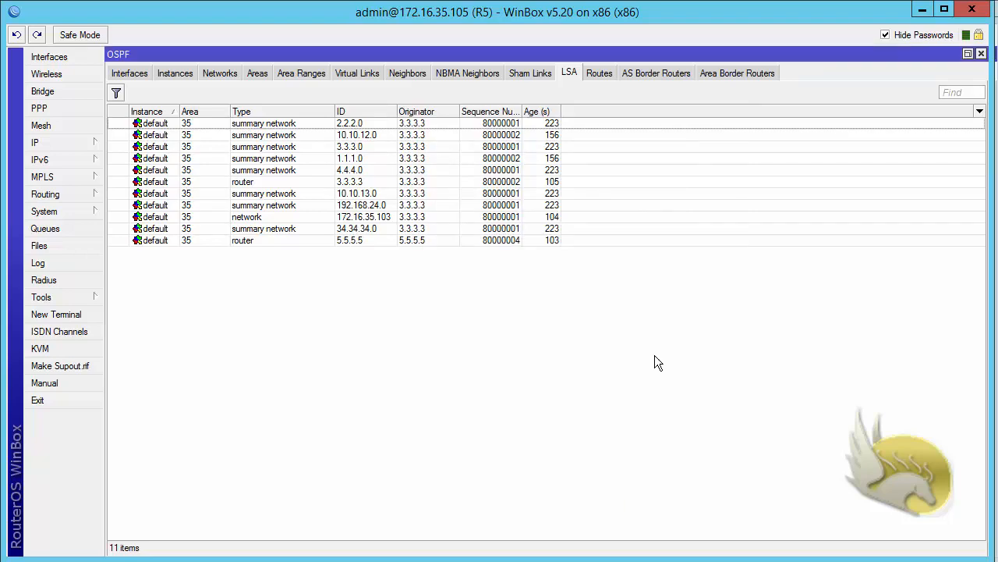